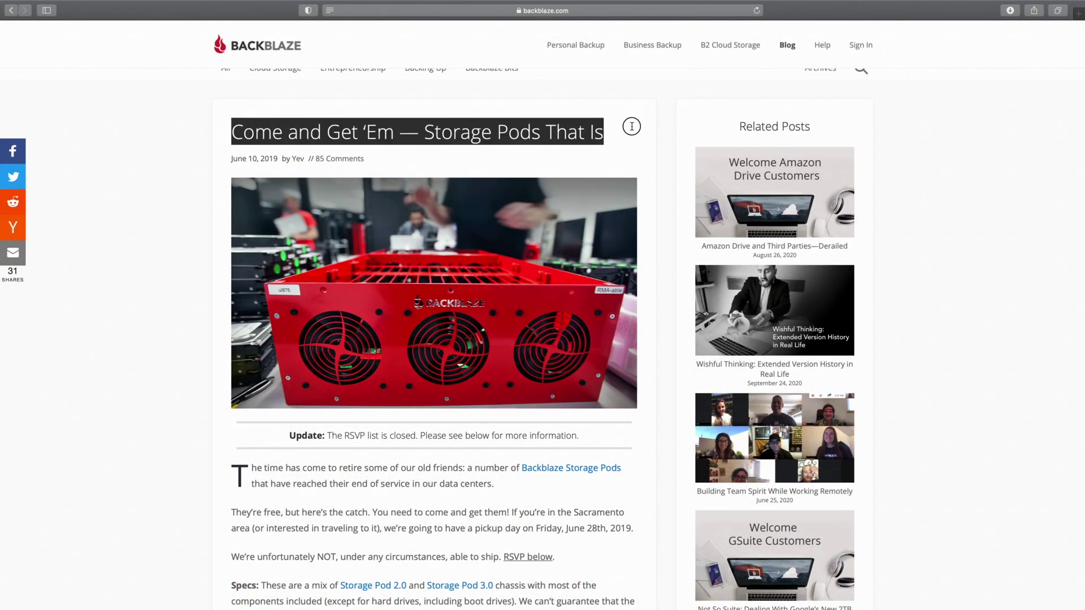
Sign in to Backblaze and reach the empty B2 Cloud Storage Buckets page under My Account.
left_click(631, 130)
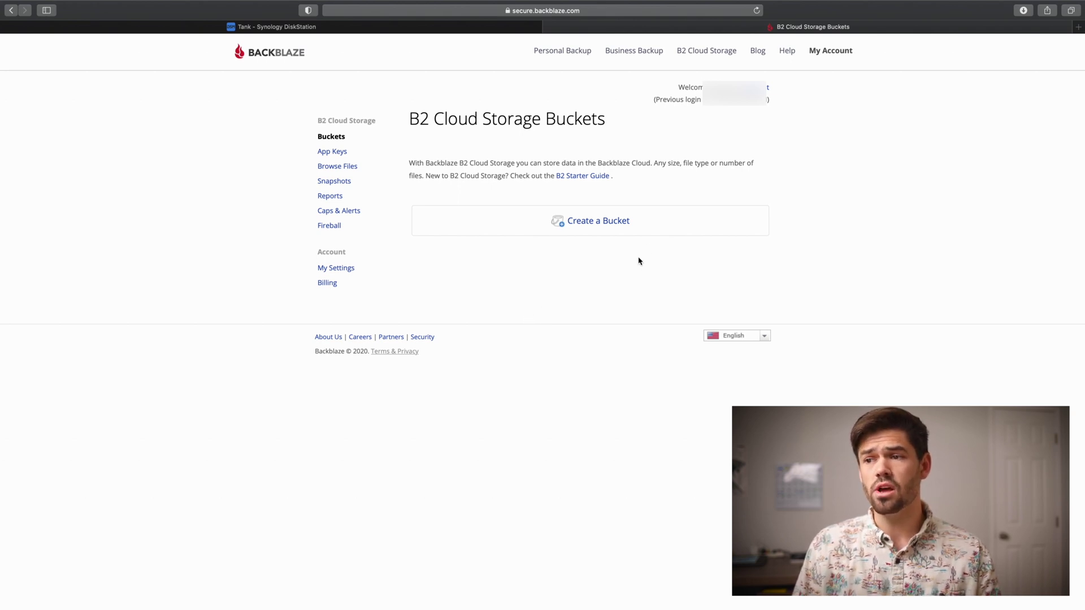
Add a new B2 bucket named 'spacerexBackup', keeping it Private with Object Lock disabled.
left_click(606, 232)
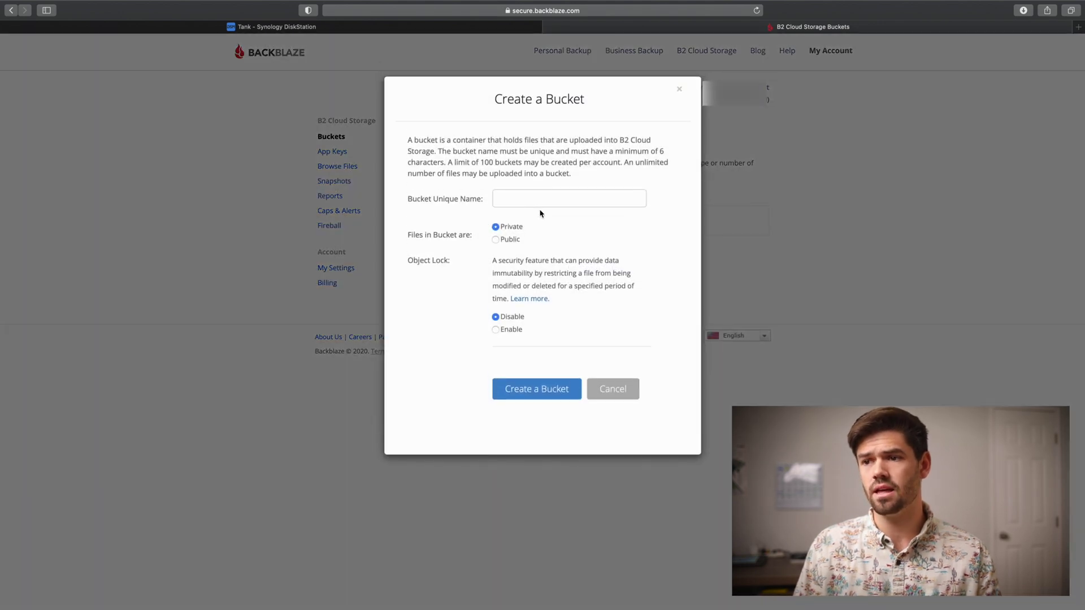
left_click(540, 202)
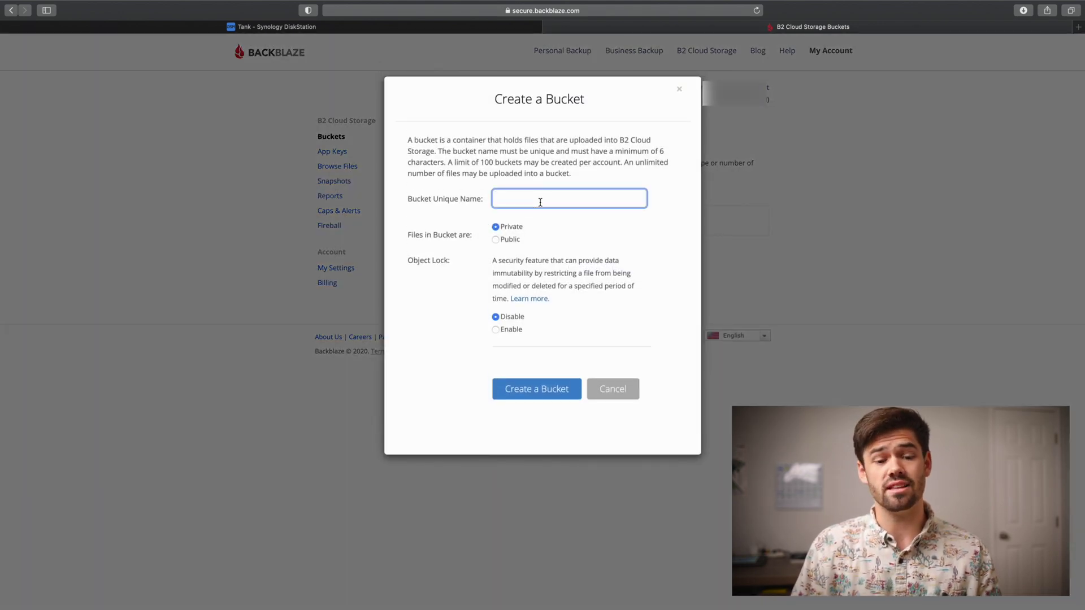
type("spacerexBackup")
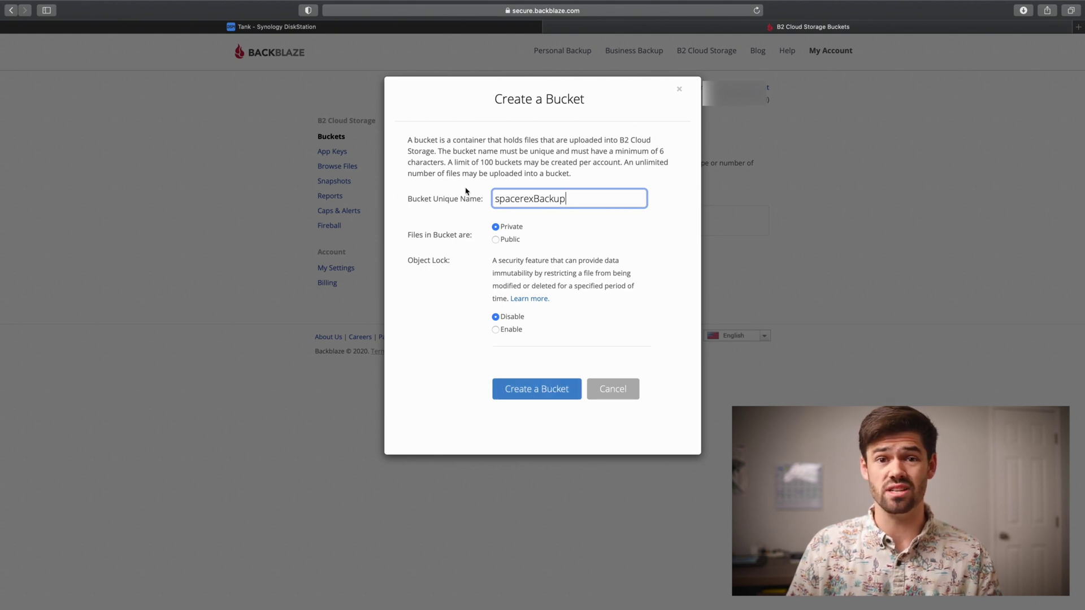
left_click(547, 390)
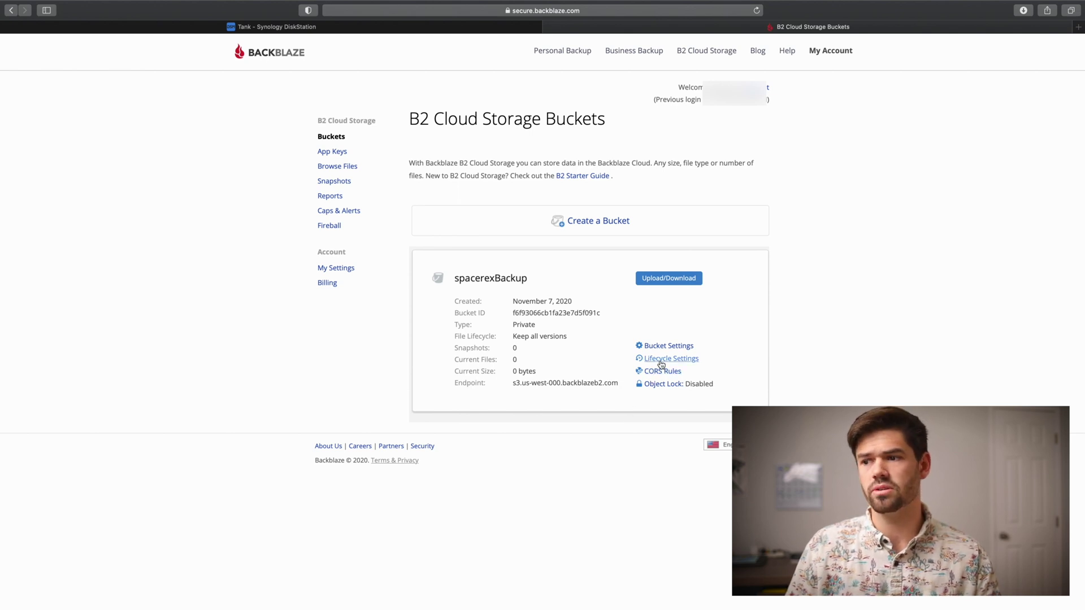
Change spacerexBackup's lifecycle rule to keep prior file versions for 30 days.
left_click(661, 362)
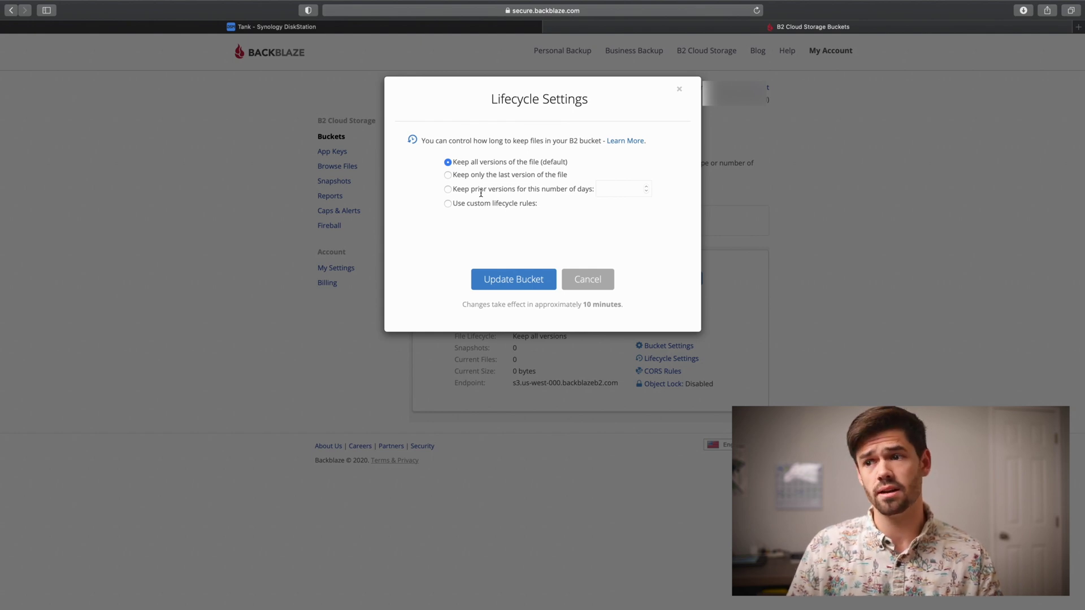
left_click(447, 204)
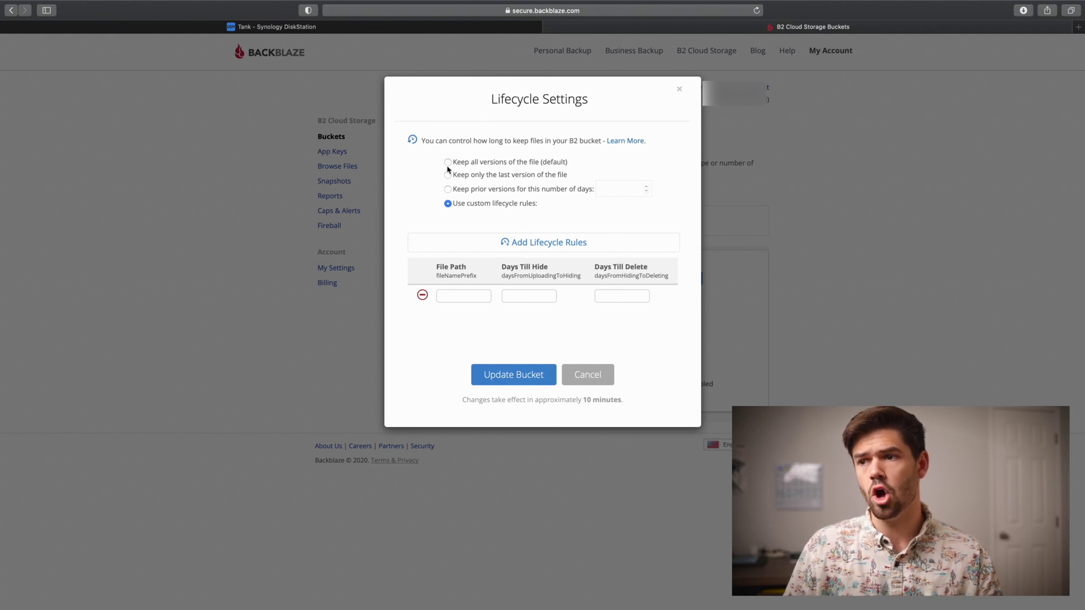
left_click(448, 190)
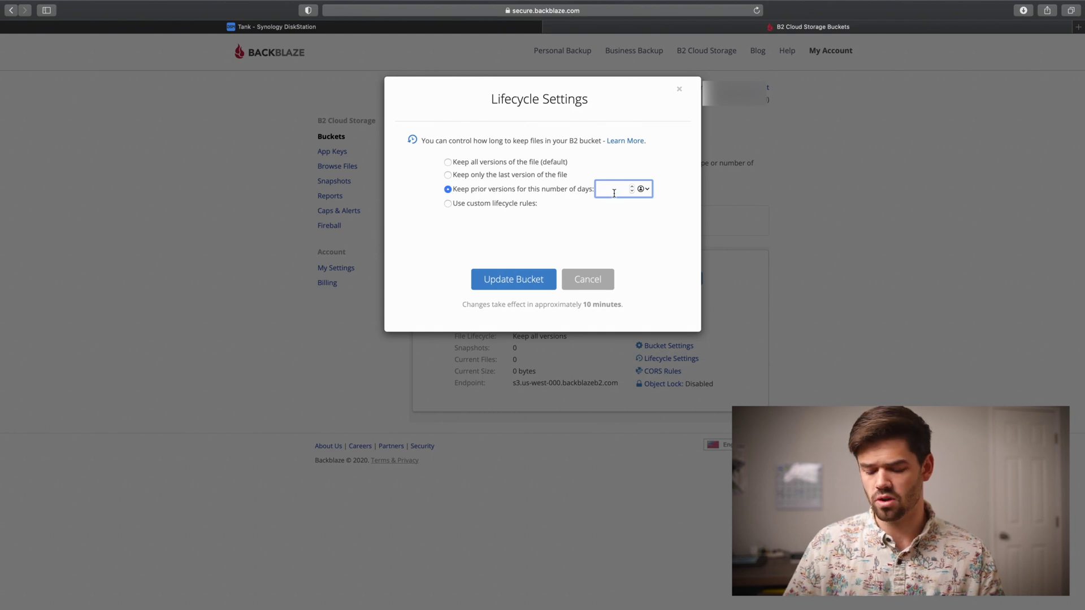
type("30")
left_click(601, 221)
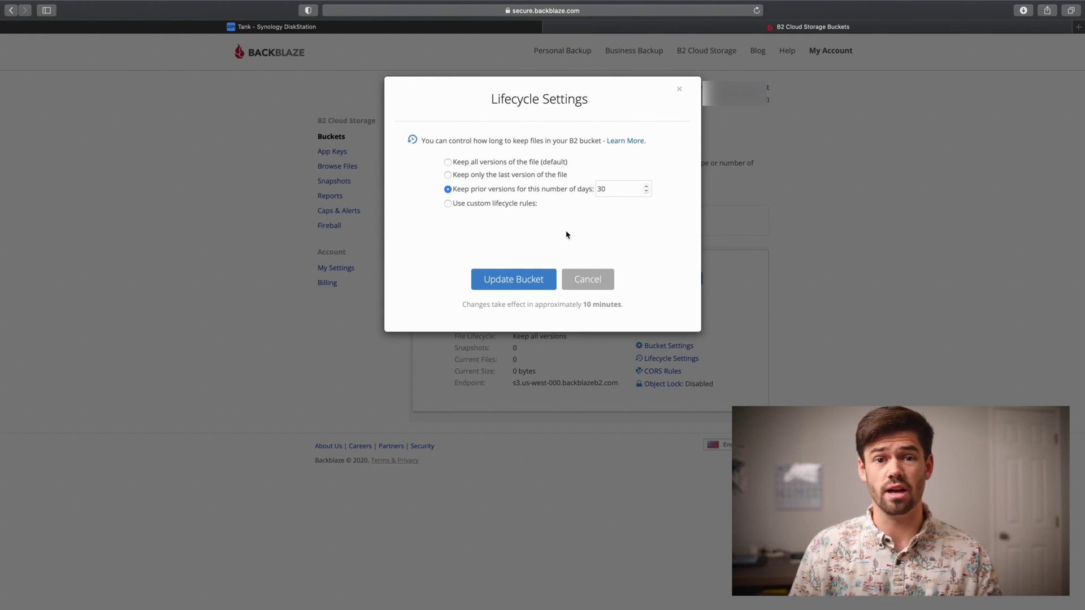
left_click(510, 281)
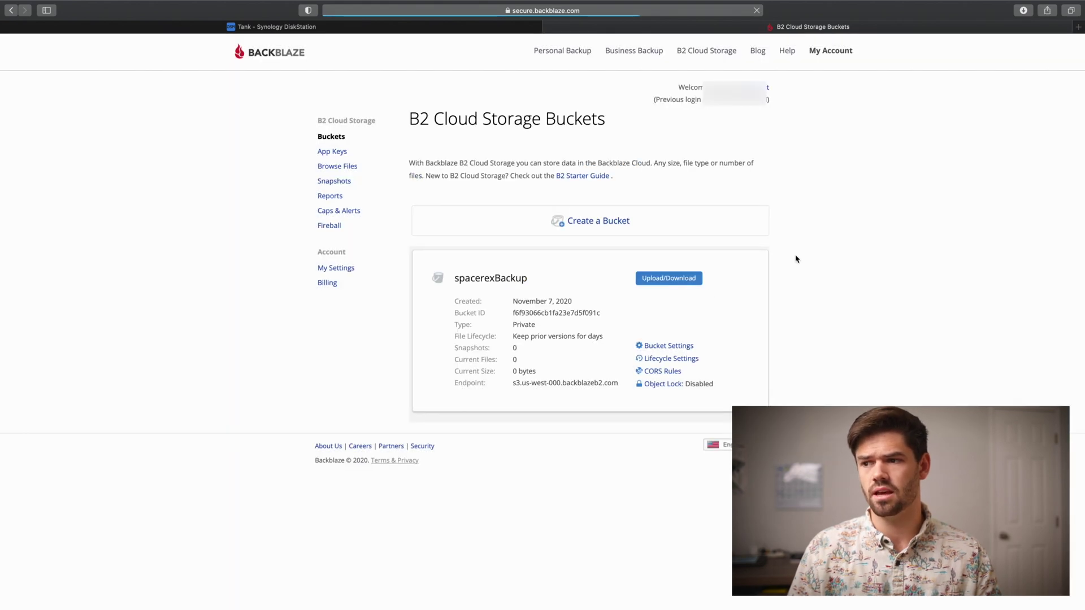
Look over spacerexBackup's Bucket Settings without changes, then go to the App Keys page.
left_click(687, 347)
left_click_drag(377, 200, 422, 203)
left_click(424, 205)
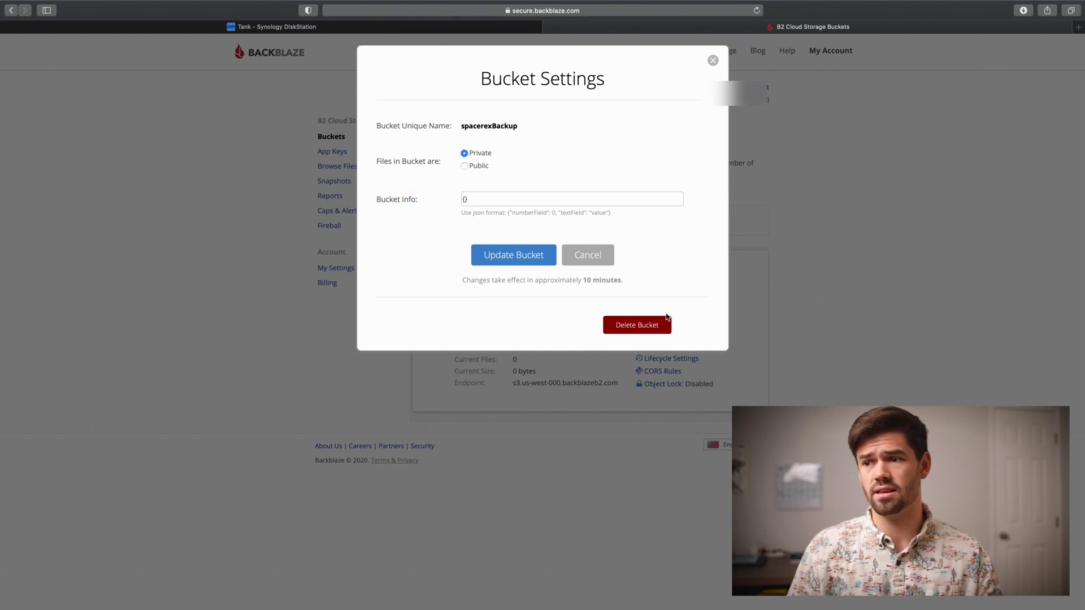
left_click(712, 60)
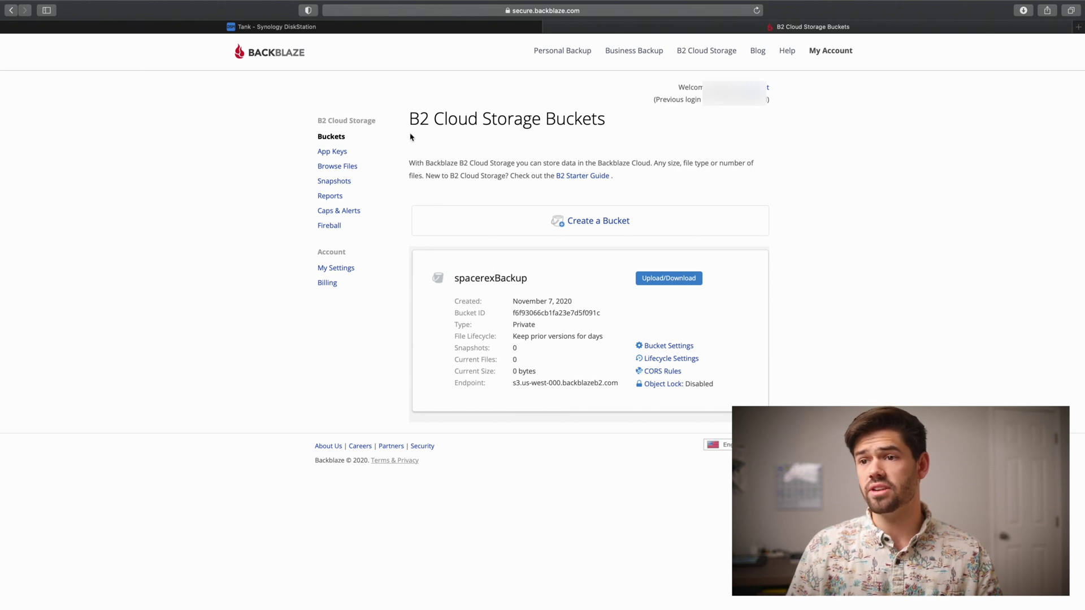
left_click(337, 154)
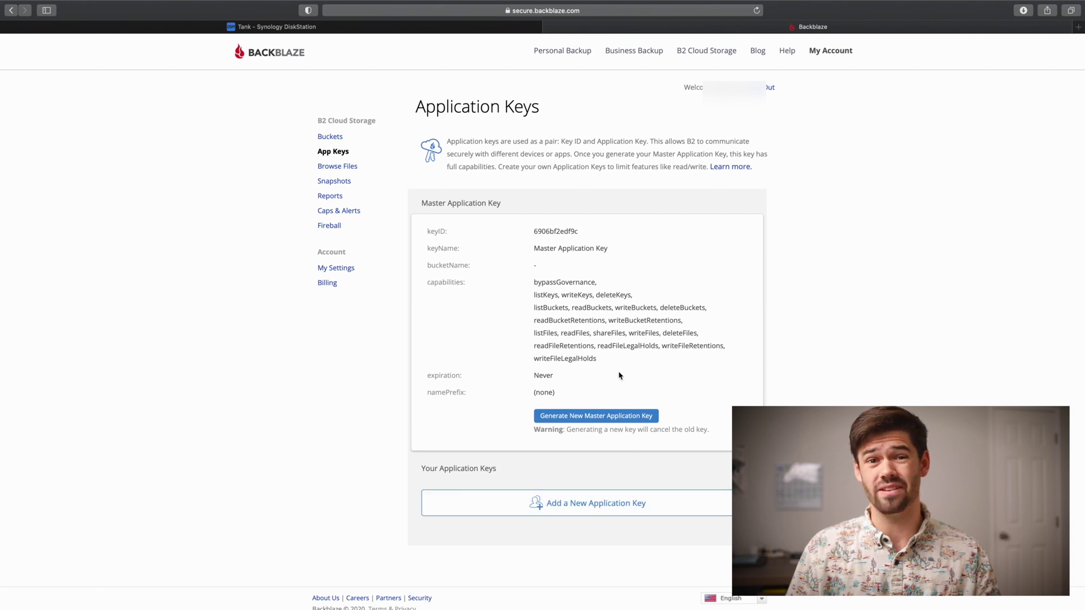
Fill in a new application key named Synology, scoped to spacerexBackup, allowed to list all bucket names.
left_click(590, 510)
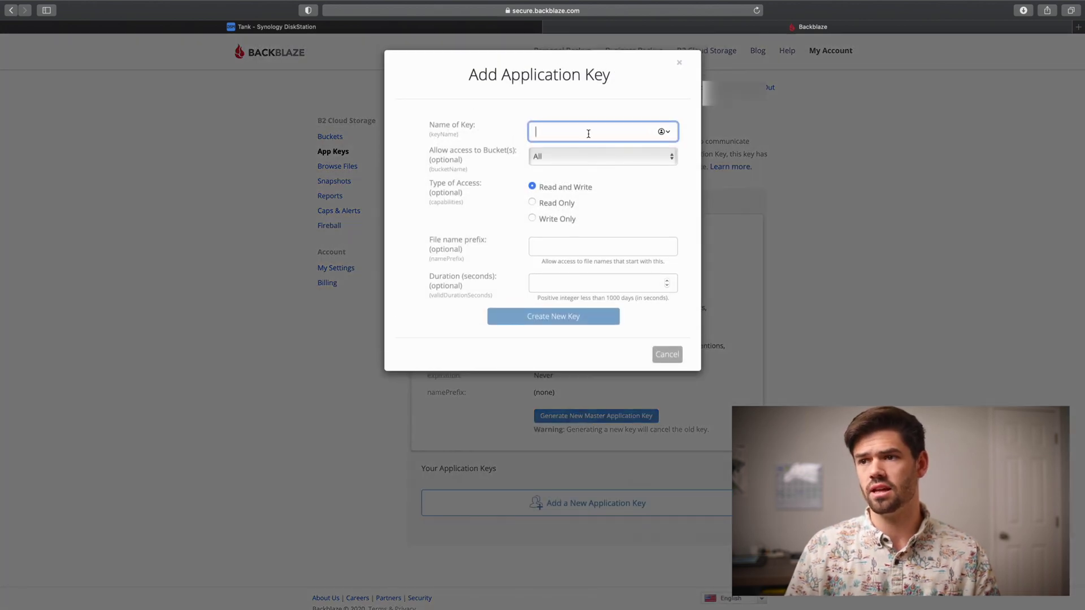
type("Synology")
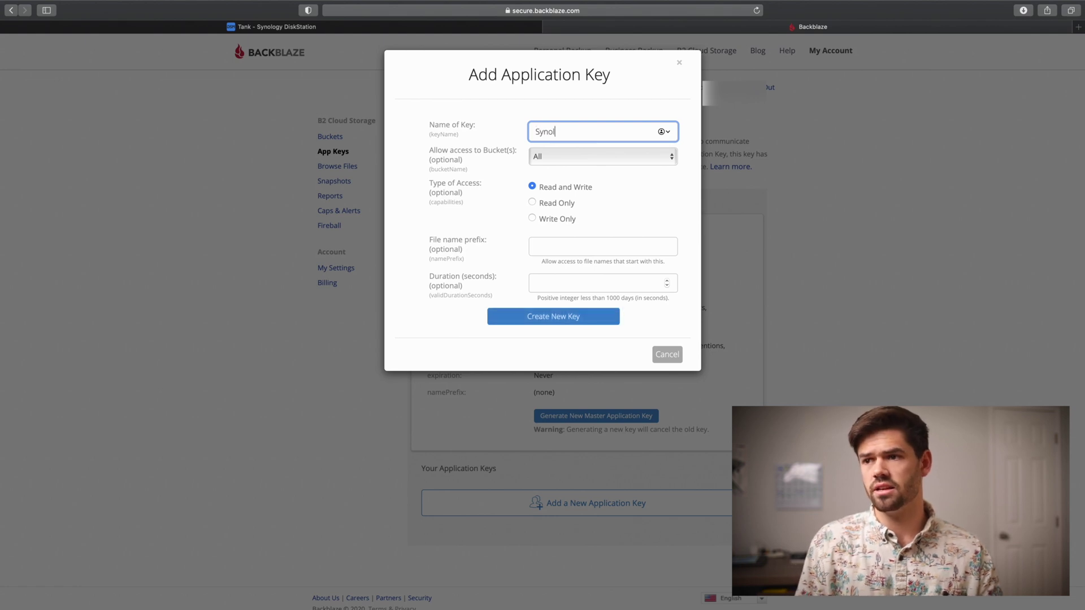
left_click(491, 116)
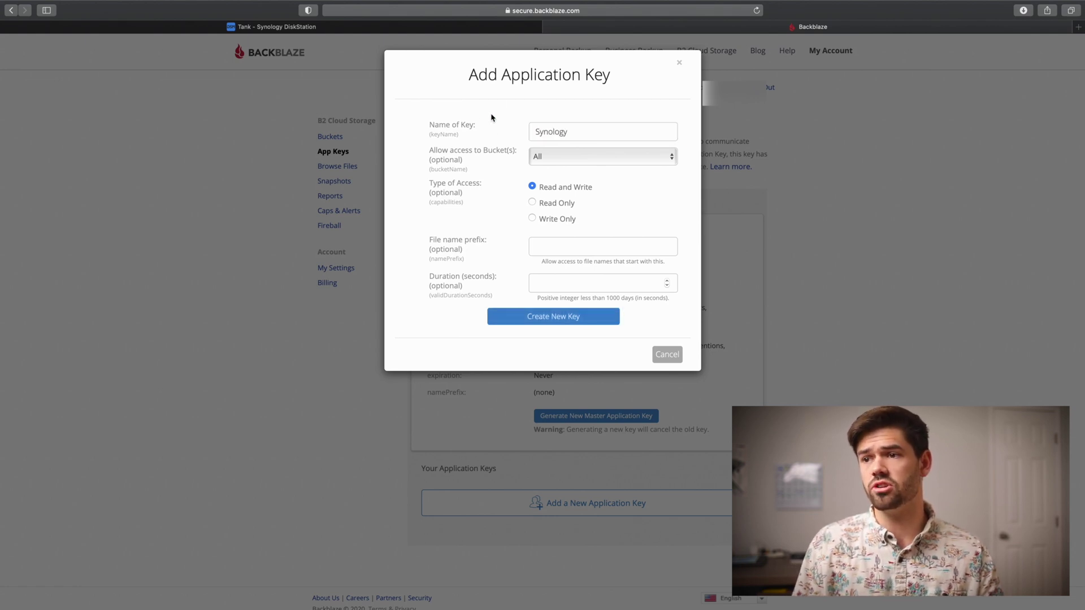
left_click(587, 160)
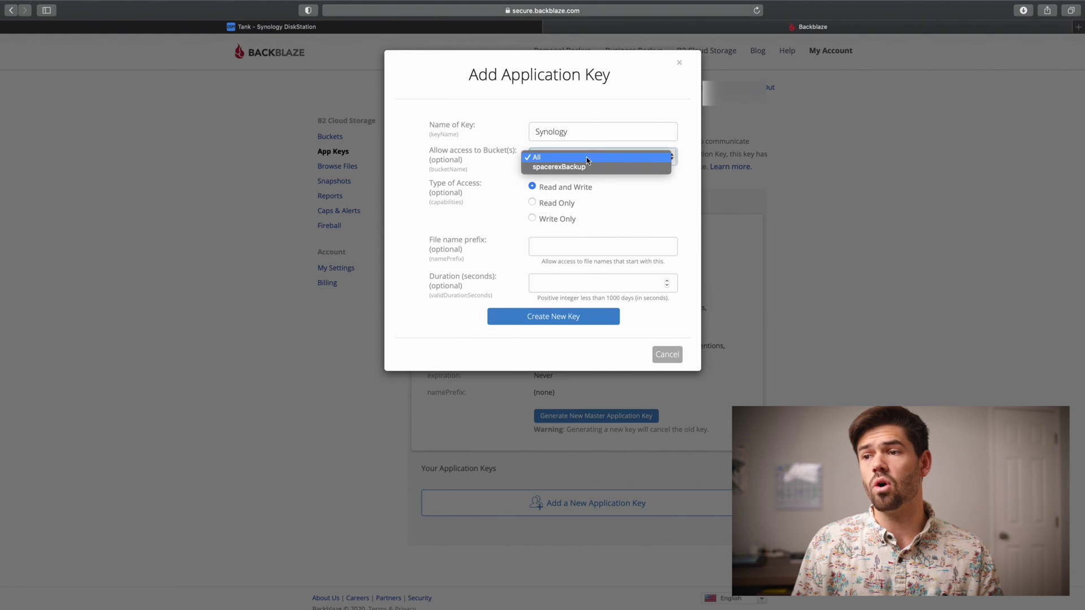
left_click(585, 168)
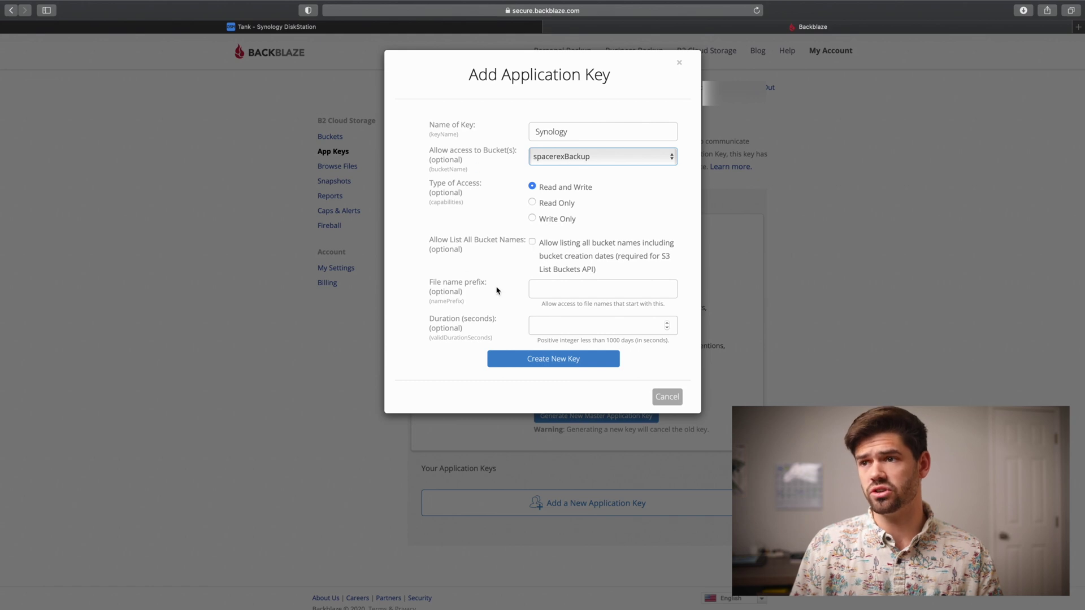
left_click(533, 243)
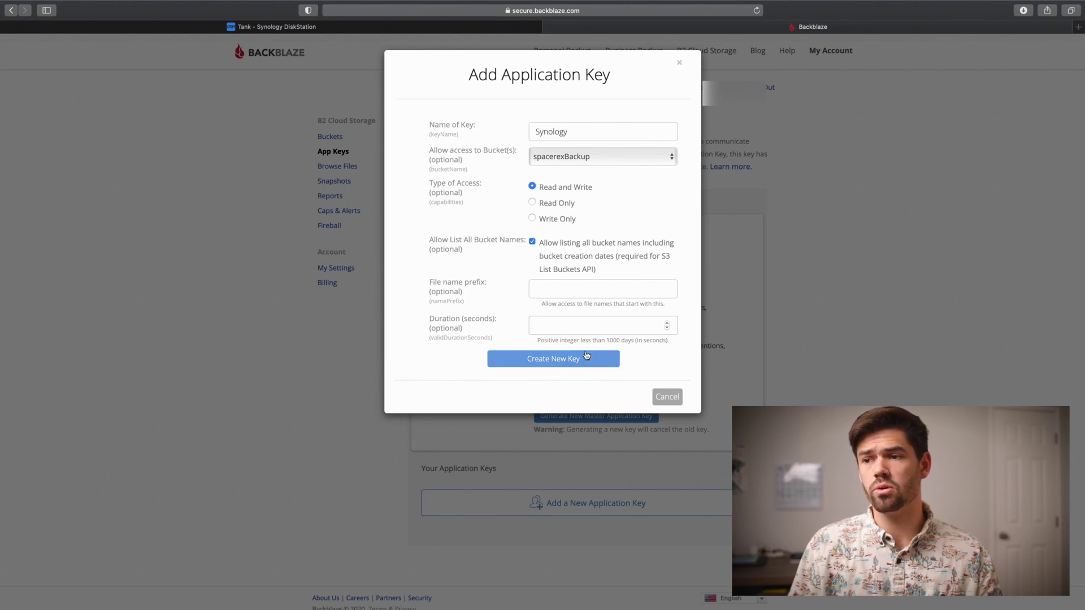
Create the Synology key and copy its applicationKey secret to the clipboard.
left_click(570, 363)
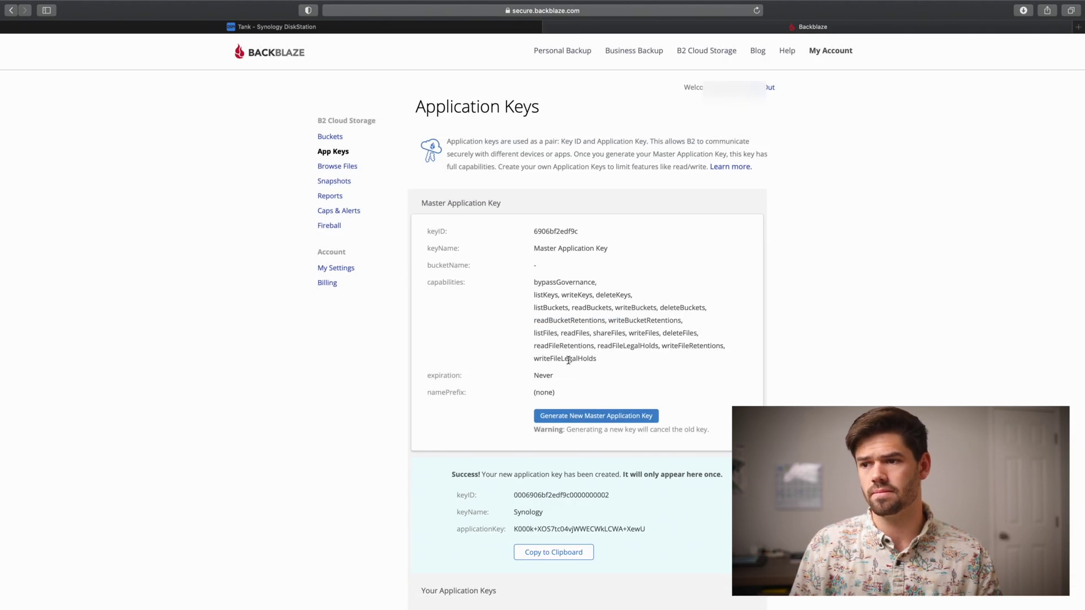
scroll(568, 362, "down", 3)
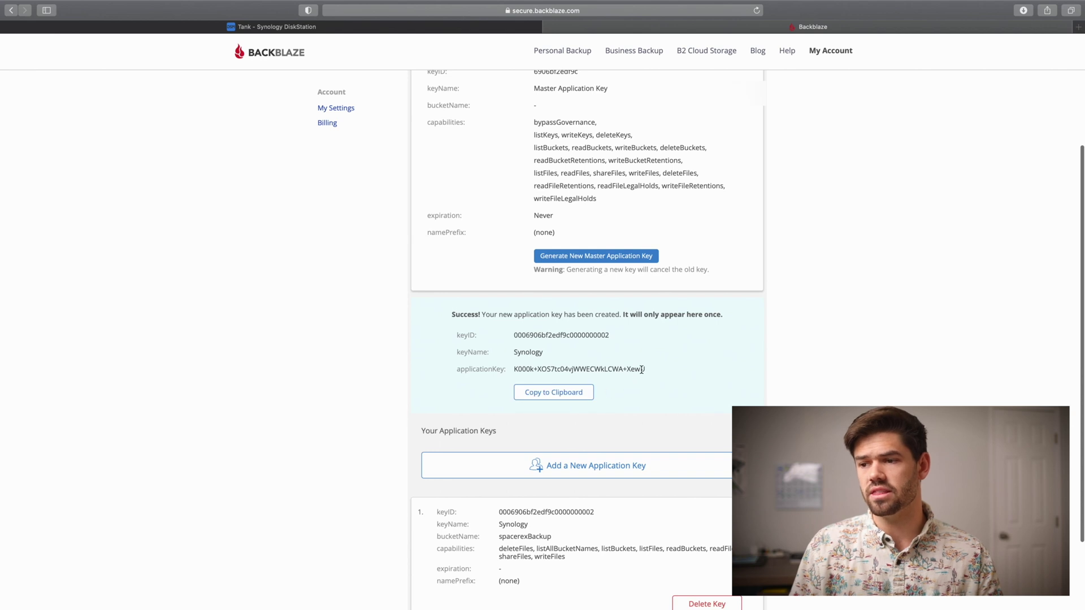
left_click_drag(649, 372, 478, 366)
left_click(505, 360)
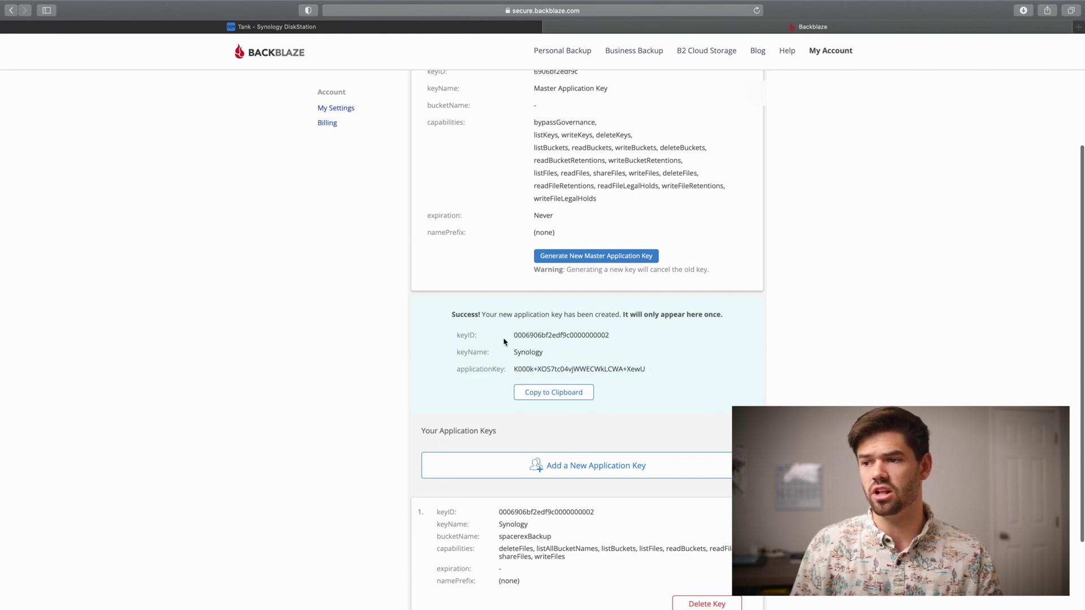
scroll(570, 343, "up", 1)
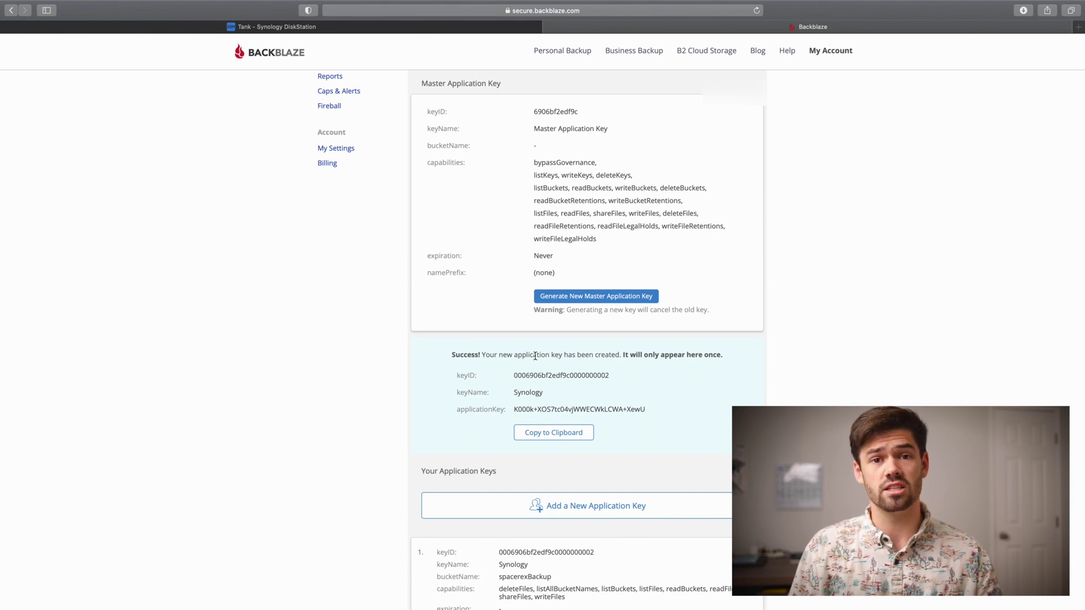
left_click(554, 433)
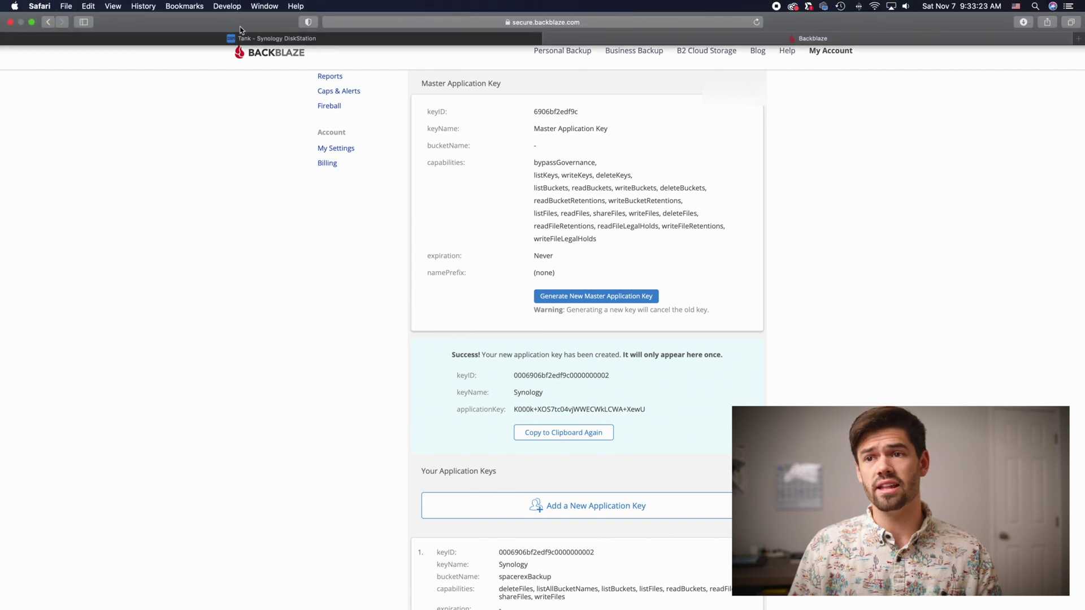
Back in DiskStation, launch Cloud Sync from the Main Menu and pick Backblaze B2.
left_click(247, 40)
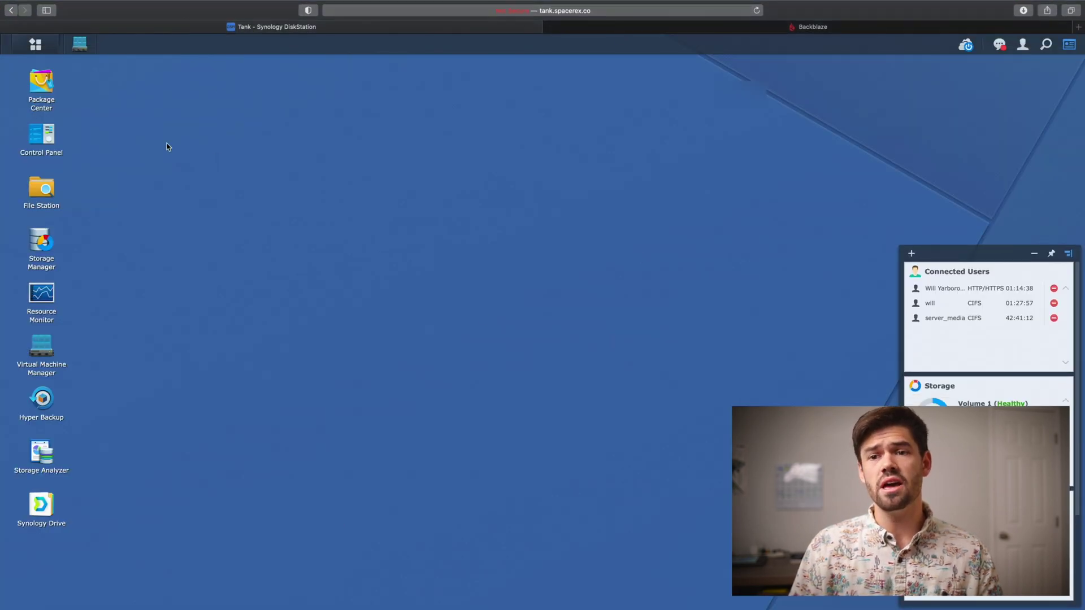
left_click(41, 49)
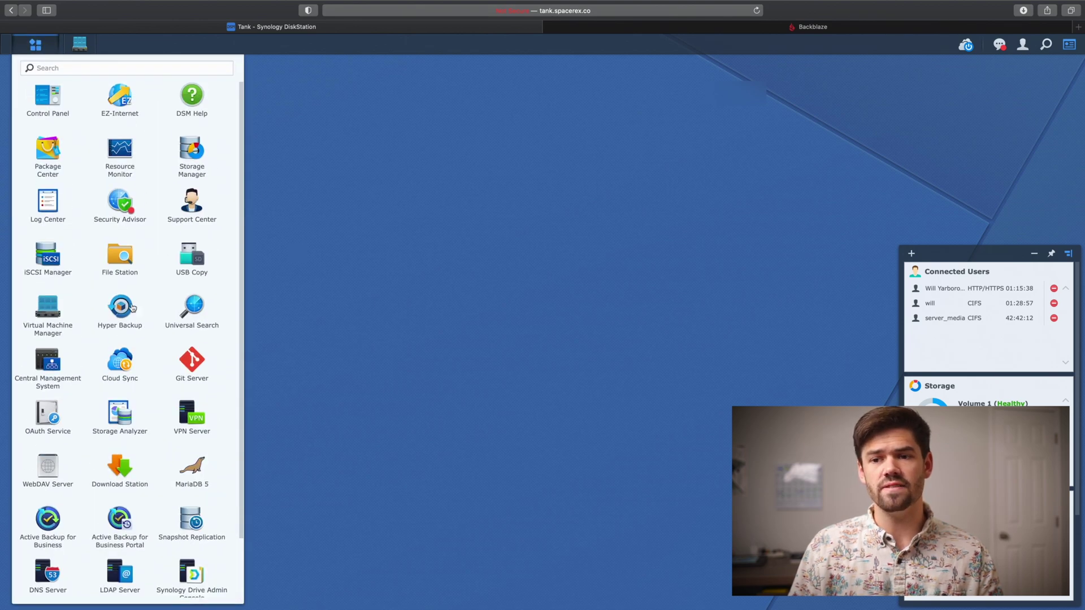
left_click(130, 364)
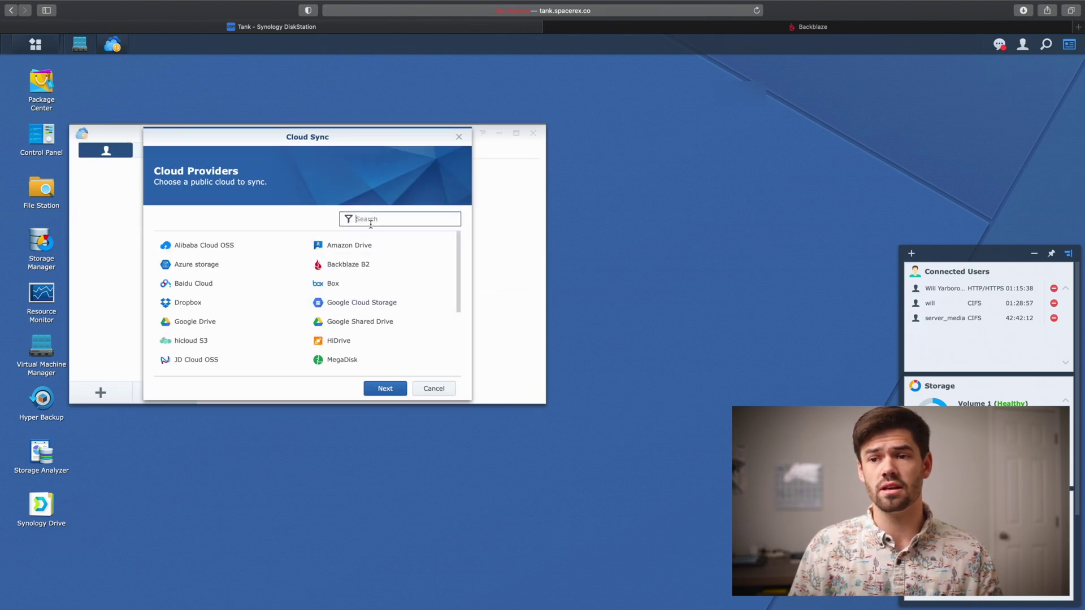
left_click(345, 269)
Copy the new key's keyID from Backblaze into Cloud Sync's keyID field.
left_click(377, 389)
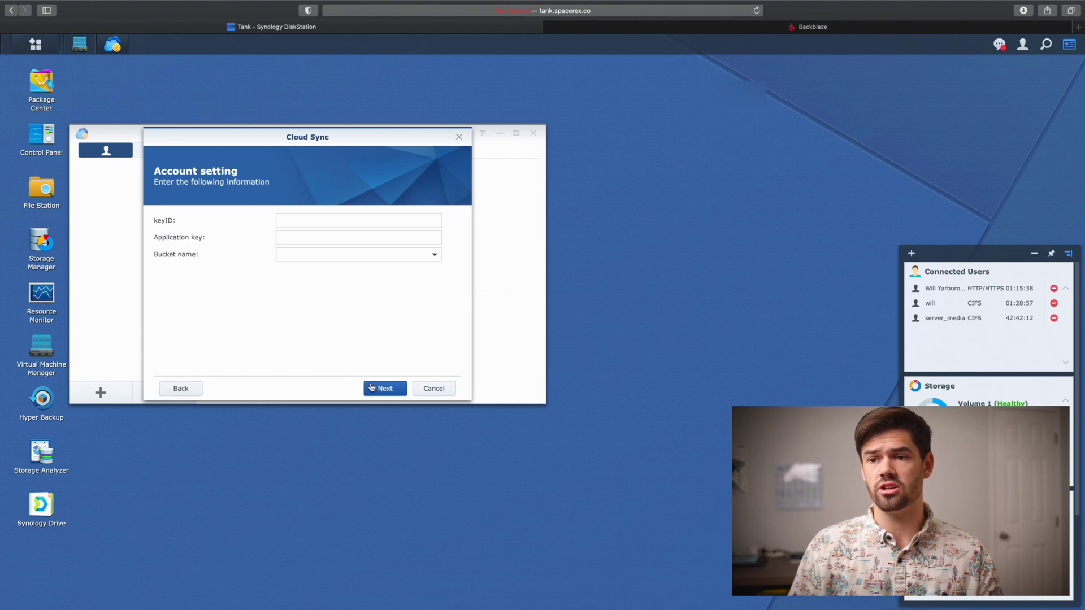
left_click(290, 222)
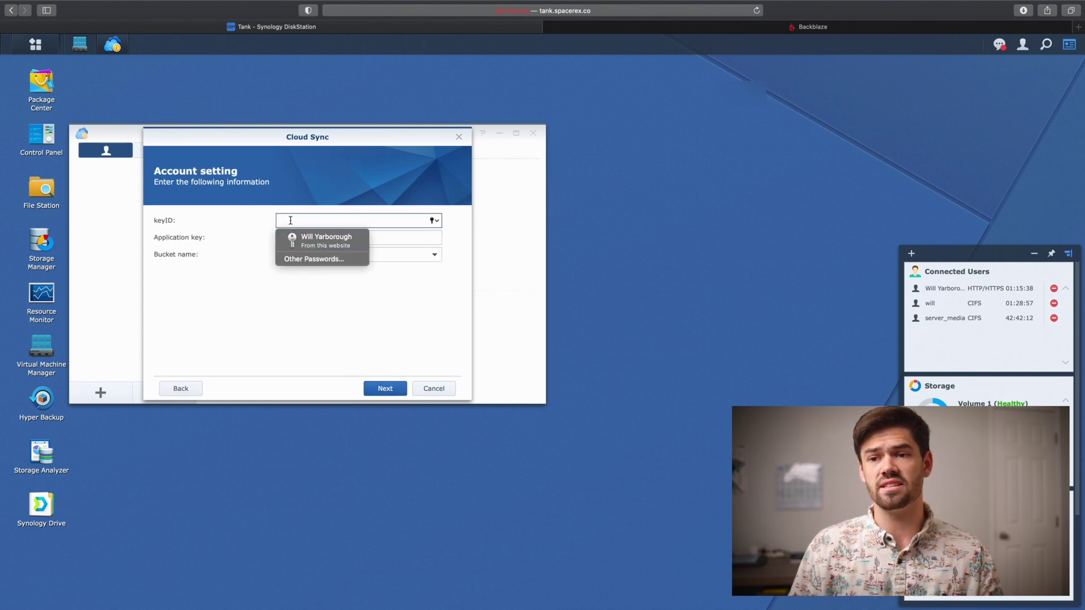
left_click(648, 26)
left_click_drag(514, 375, 621, 374)
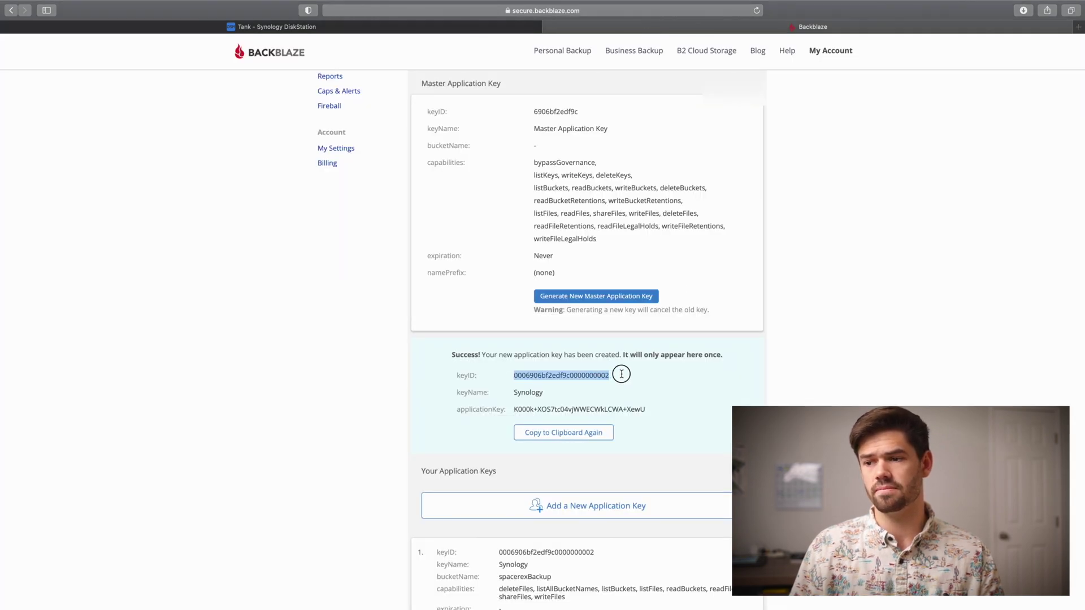
left_click(300, 27)
key("super+v")
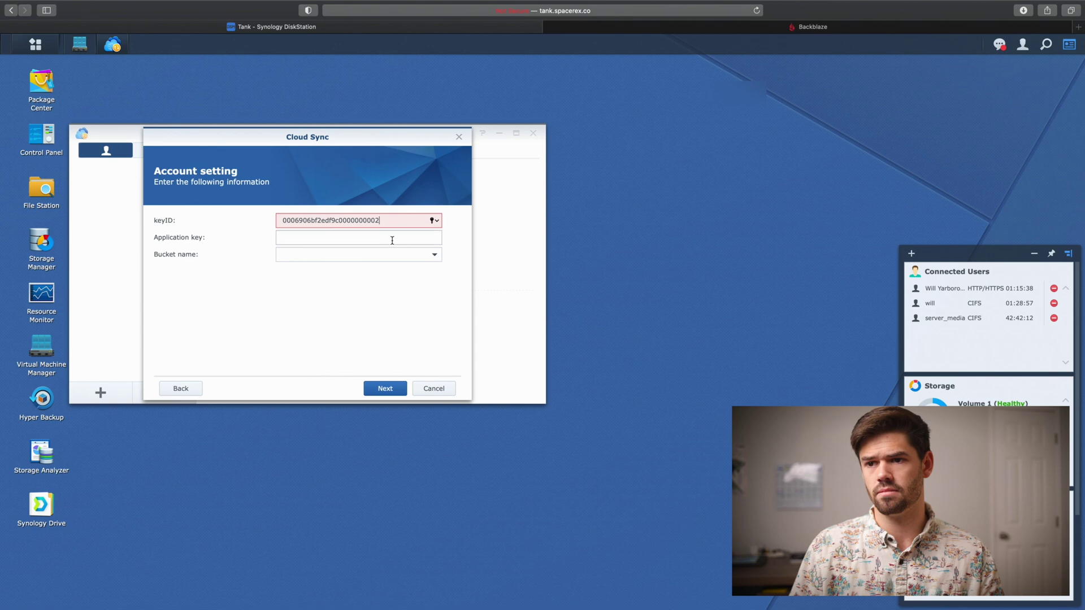
Paste the application key from Backblaze and select spacerexBackup as the bucket name.
left_click(397, 239)
left_click(603, 26)
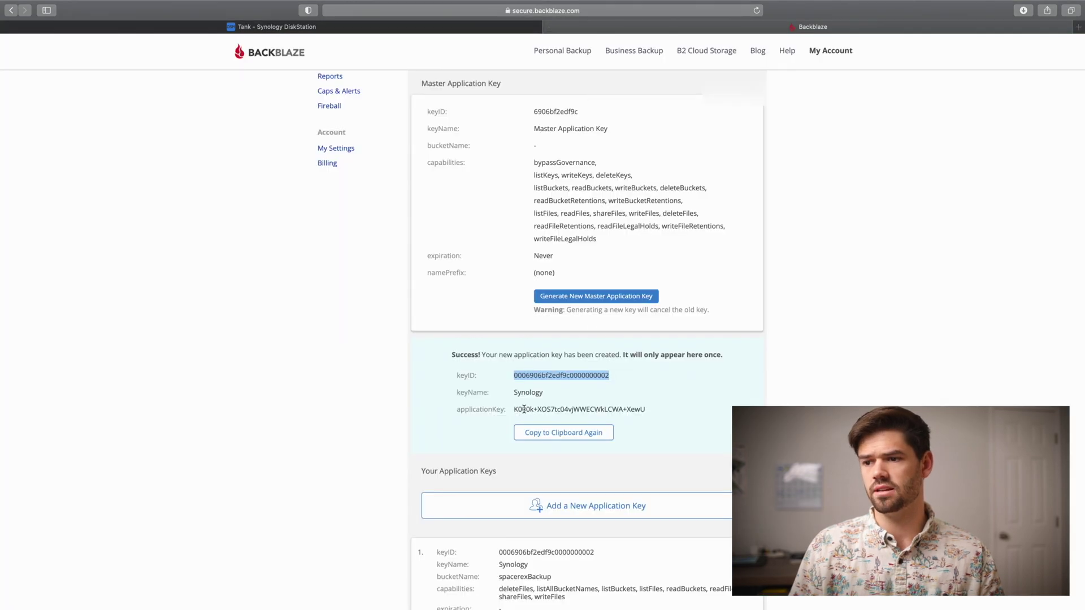
left_click_drag(515, 409, 684, 413)
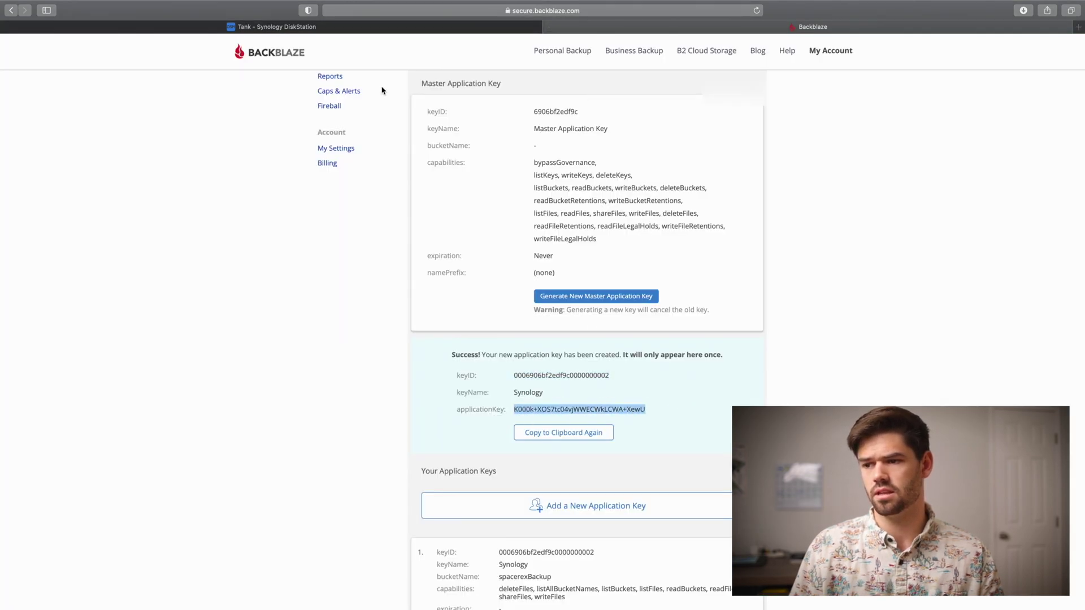
left_click(328, 28)
left_click(325, 233)
key("super+v")
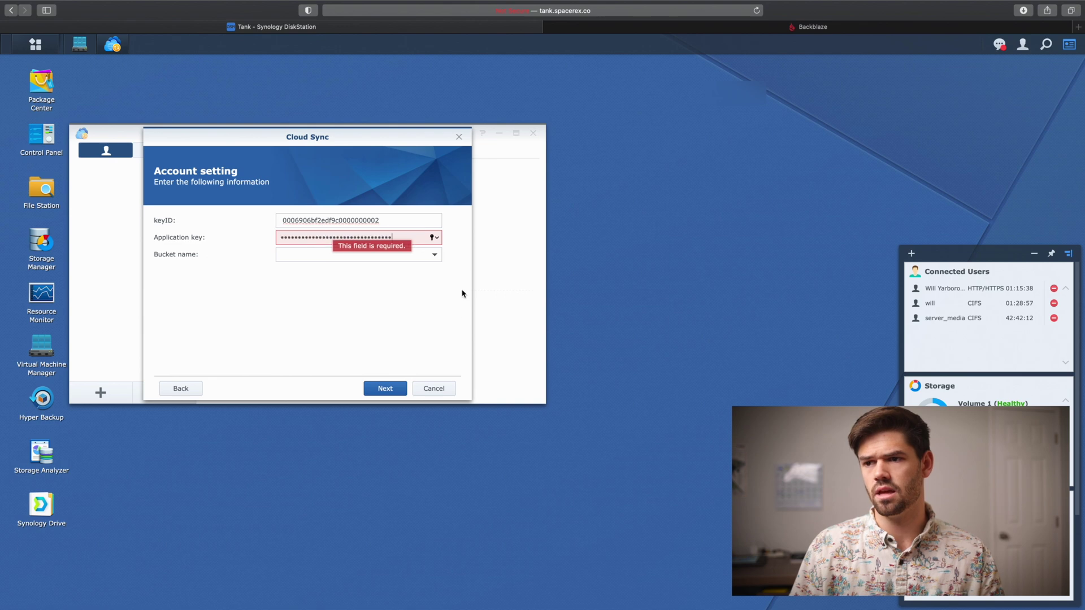
left_click(434, 256)
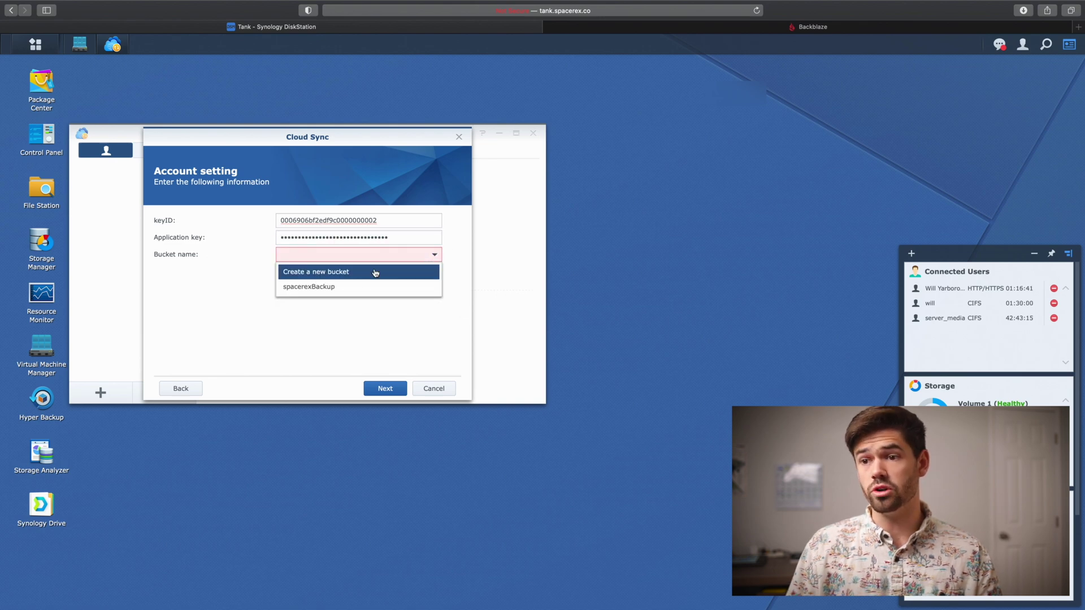
left_click(314, 287)
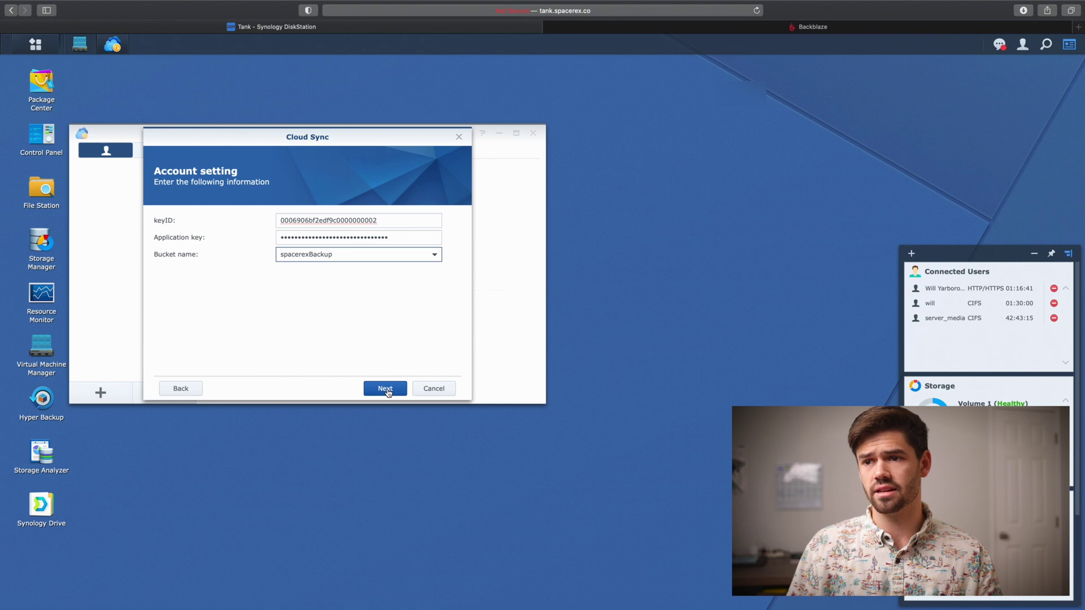
left_click(386, 390)
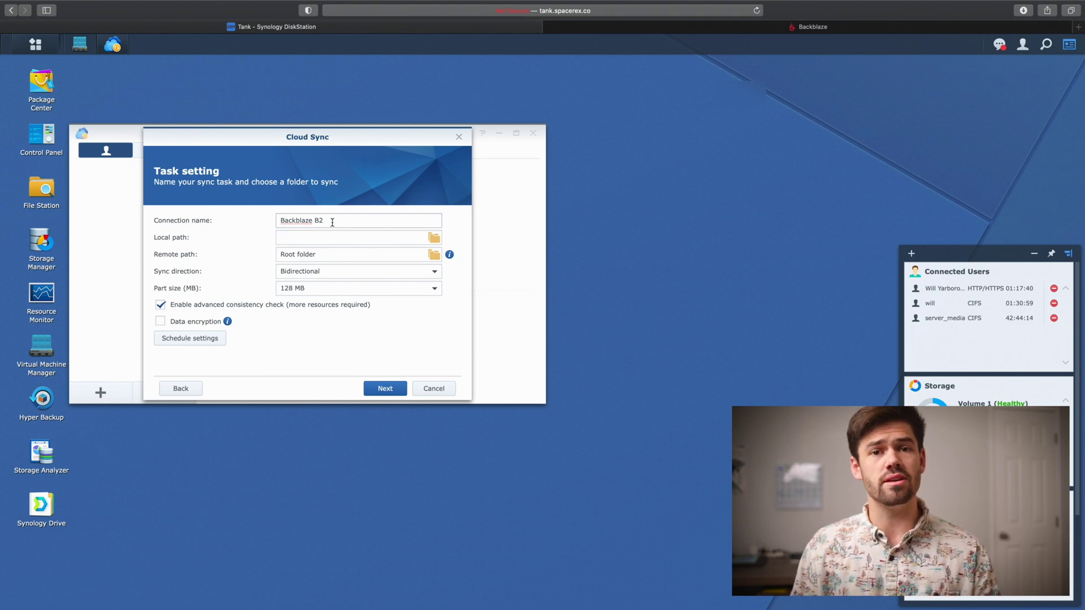
Rename the connection to 'B2 Backup' and choose the NAS's ISO folder as the local path.
left_click_drag(339, 223, 232, 219)
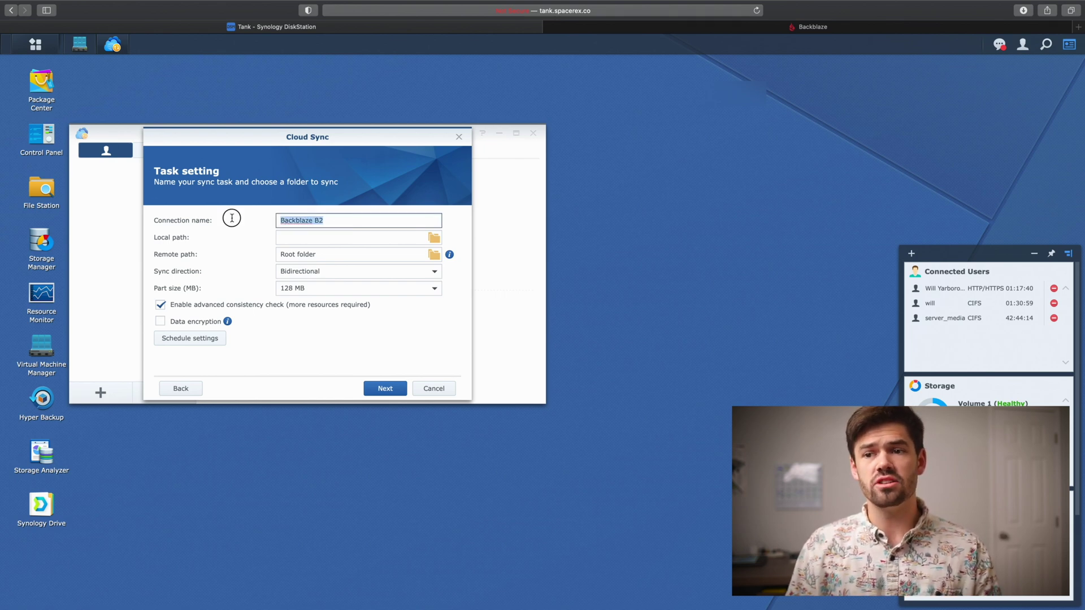
type("B")
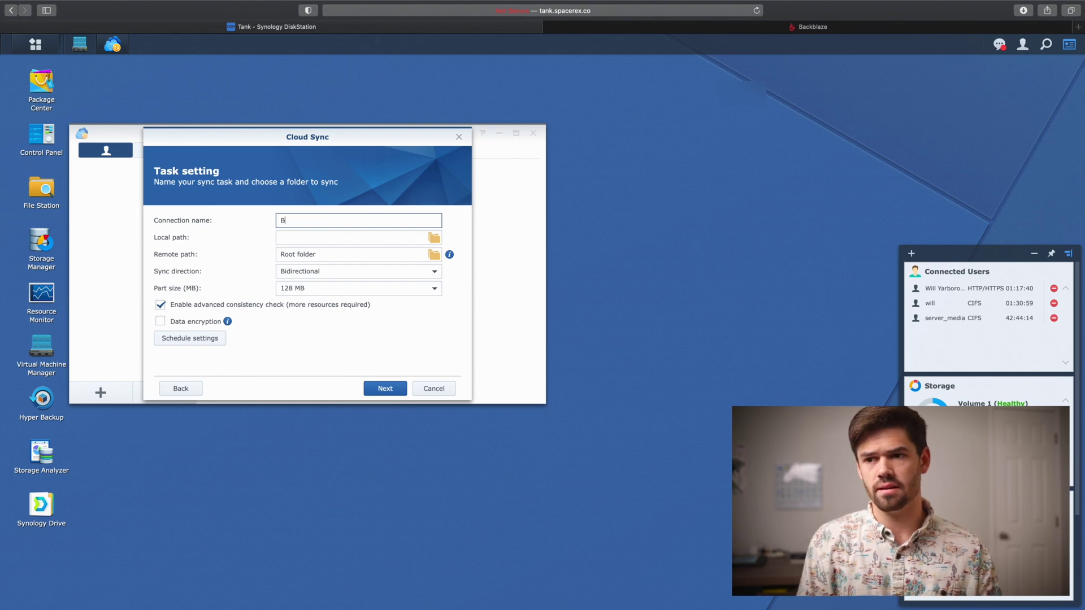
type("2 Backup")
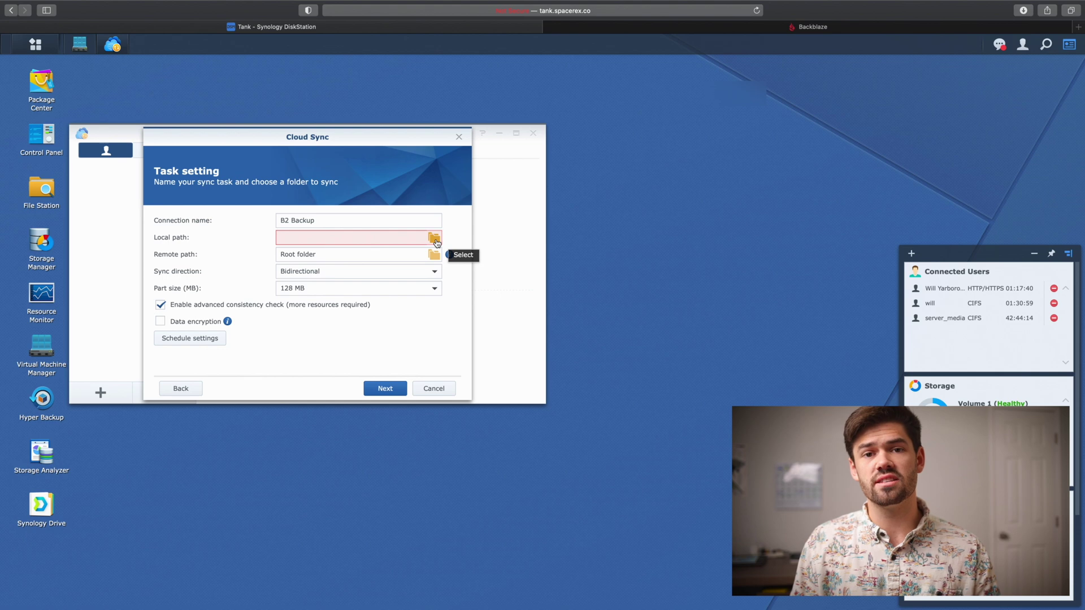
left_click(435, 239)
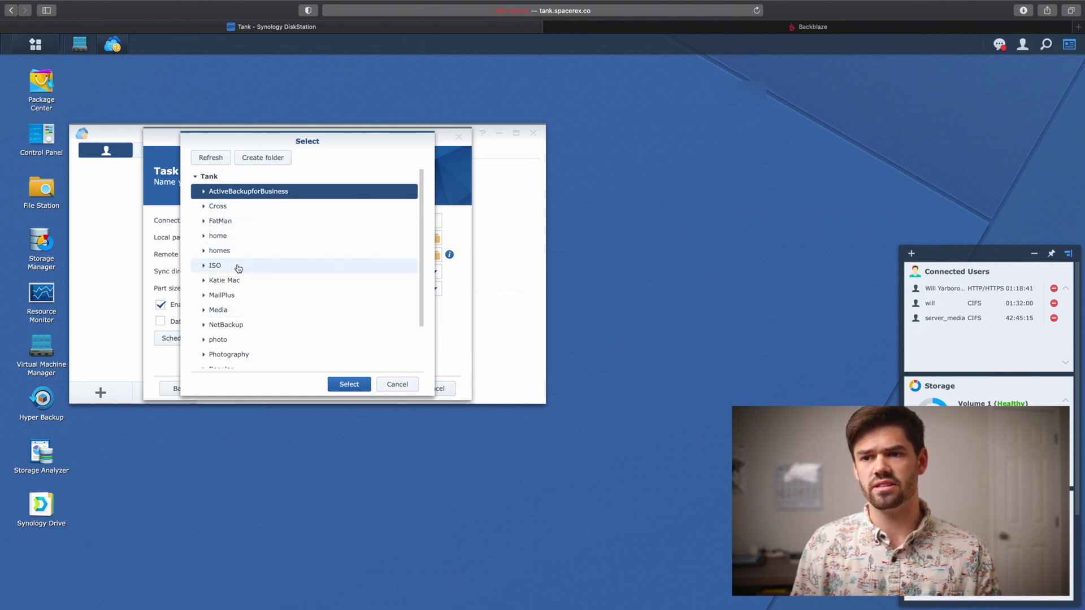
left_click(216, 266)
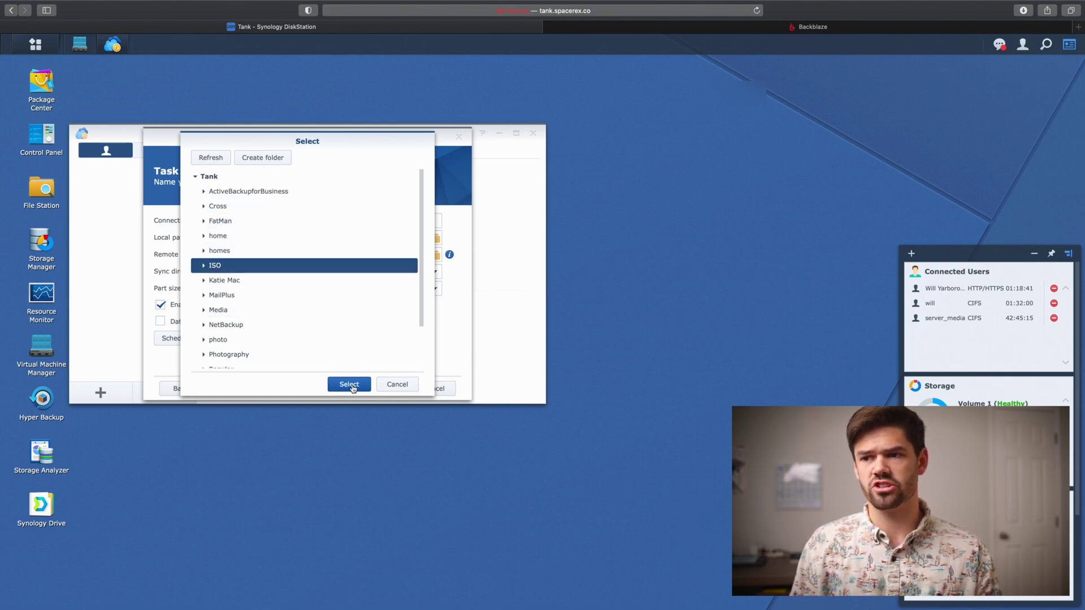
left_click(350, 386)
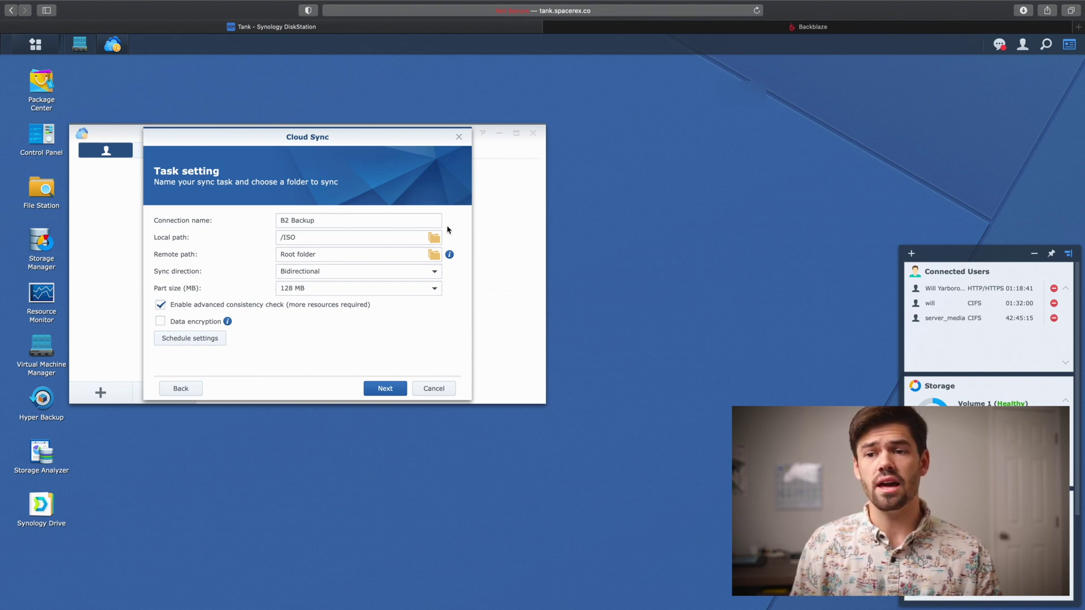
Create and select a remote ISO folder in the bucket, with sync direction Upload local changes only.
left_click(434, 254)
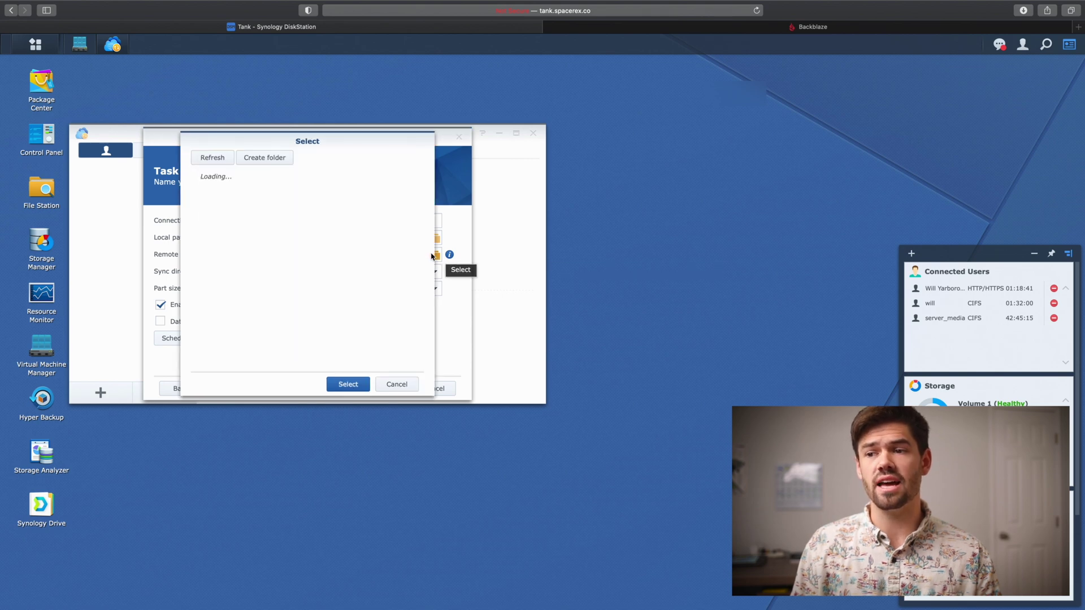
left_click(260, 158)
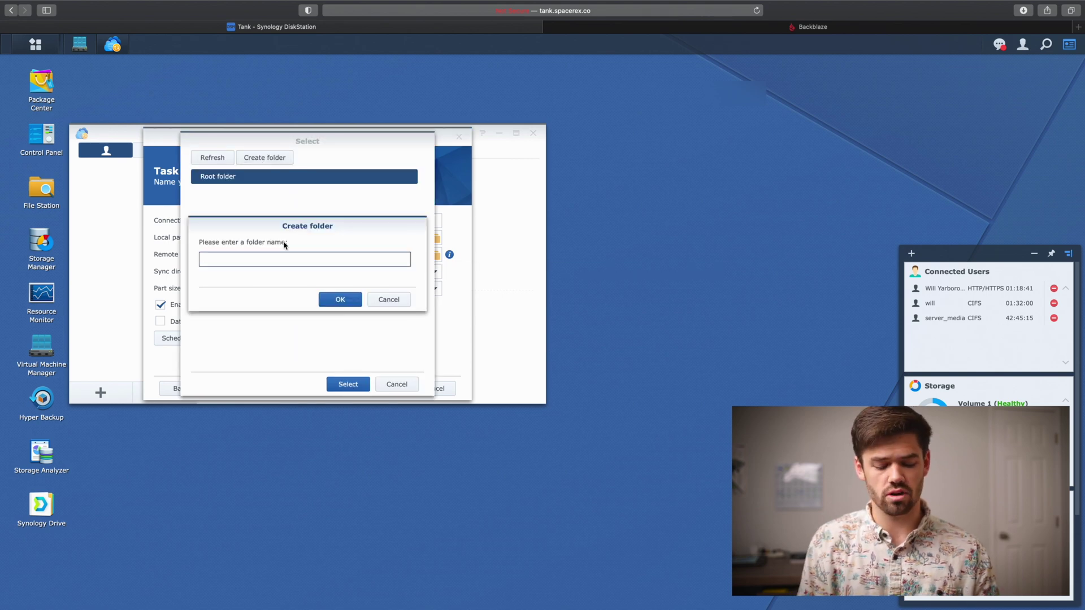
type("ISO")
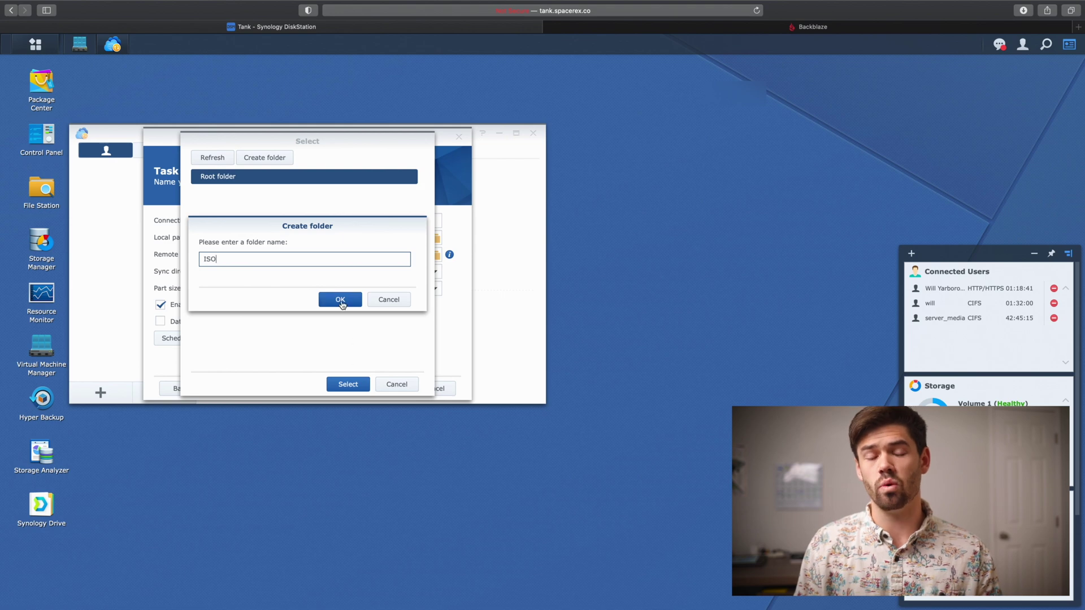
left_click(341, 300)
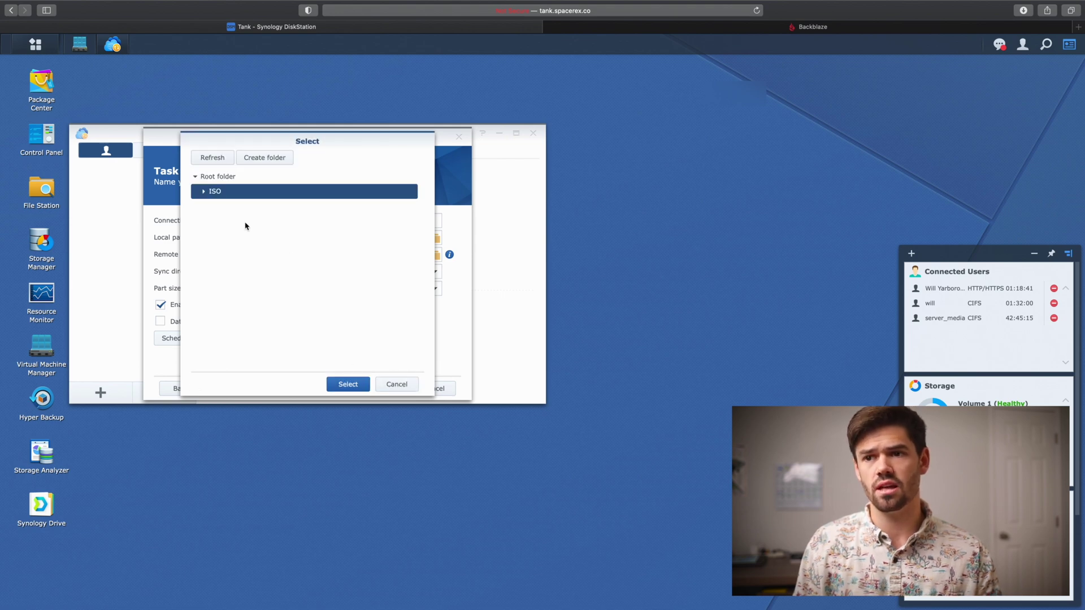
left_click(342, 384)
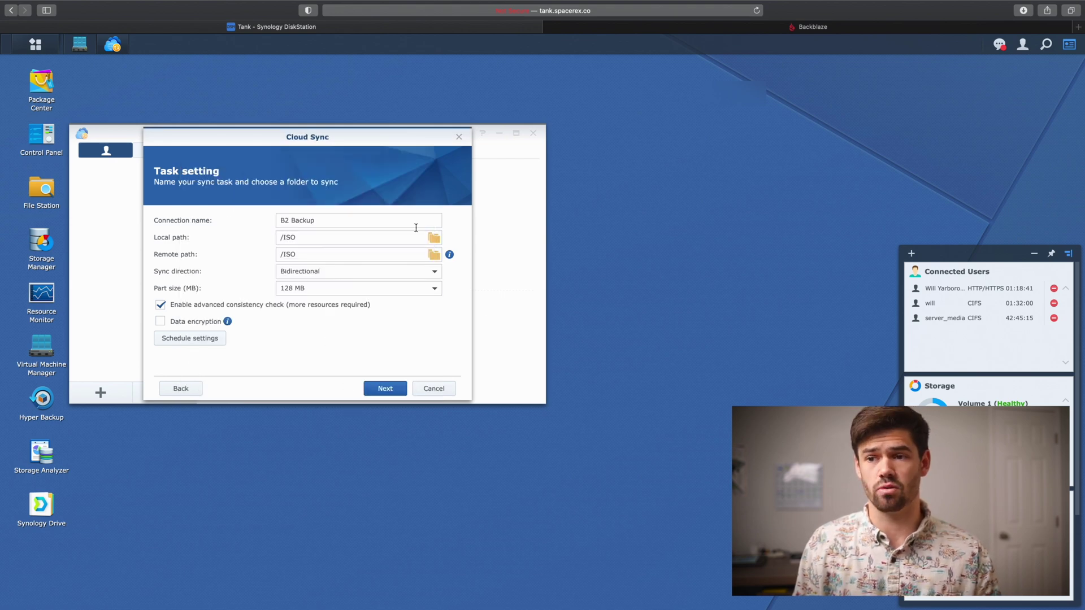
left_click(436, 272)
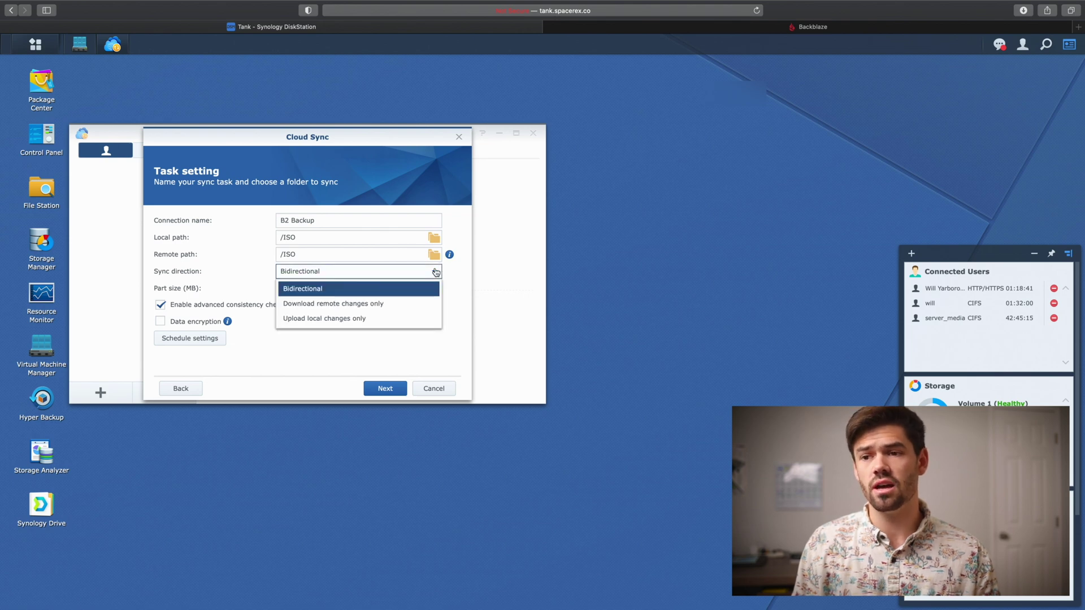
left_click(362, 319)
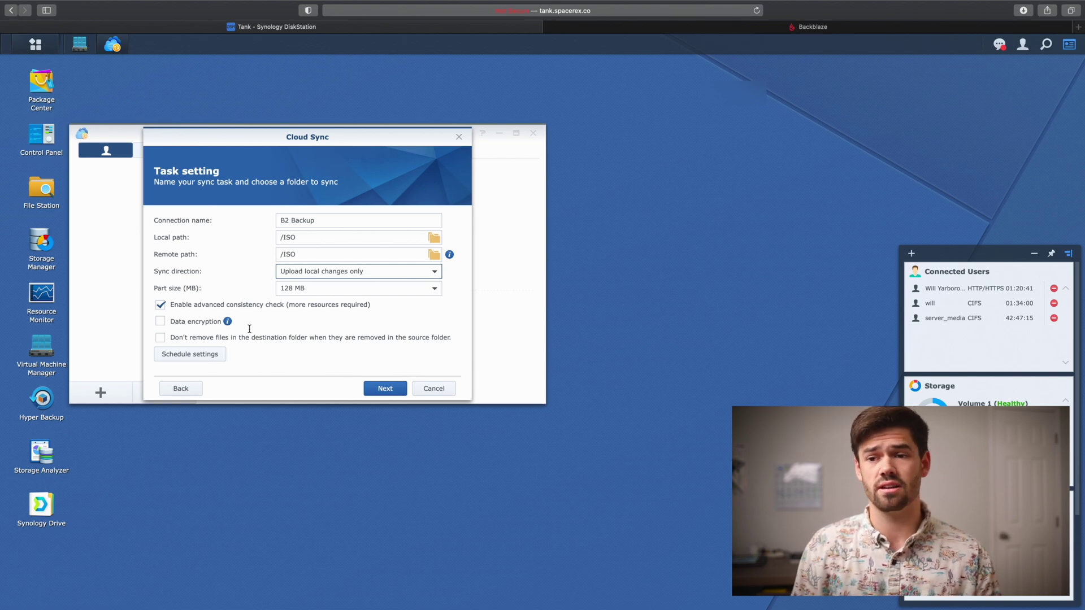
Try suspending sync for hours 9–10, then leave the schedule disabled and confirm.
left_click(207, 355)
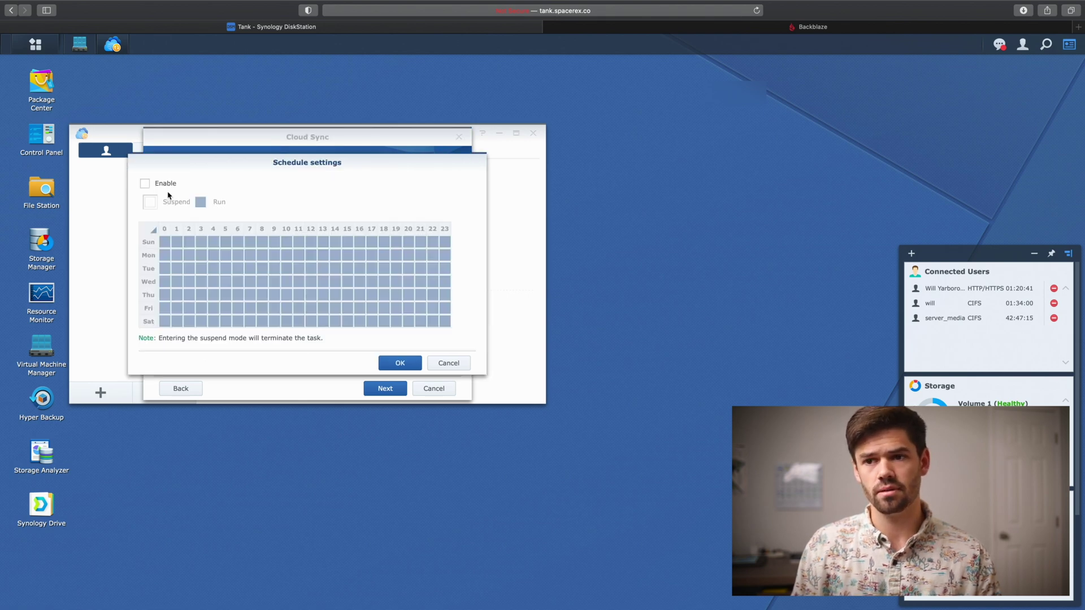
left_click(145, 184)
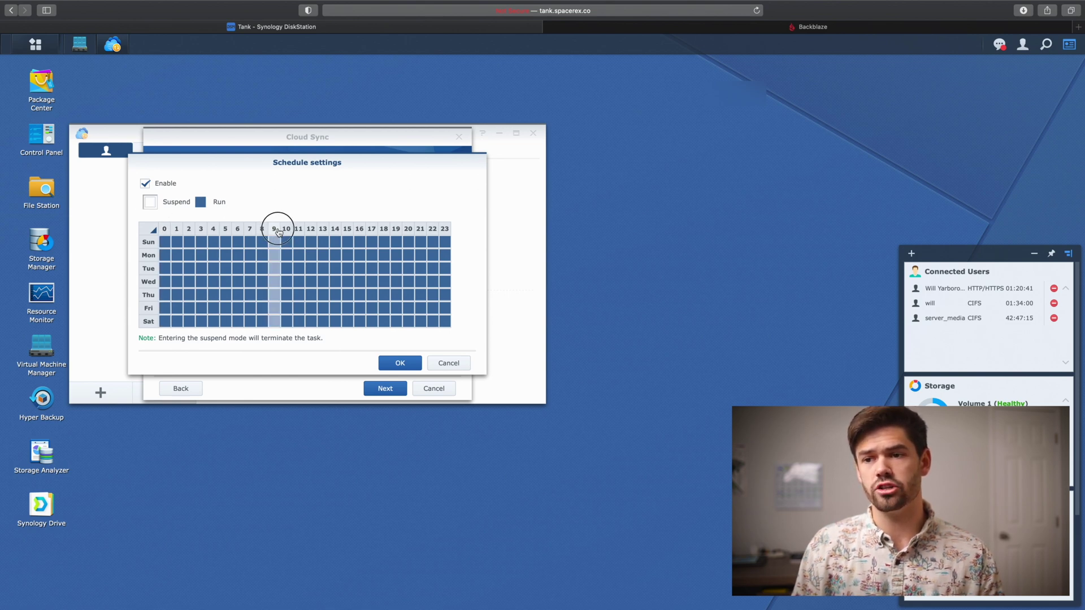
left_click_drag(274, 229, 445, 229)
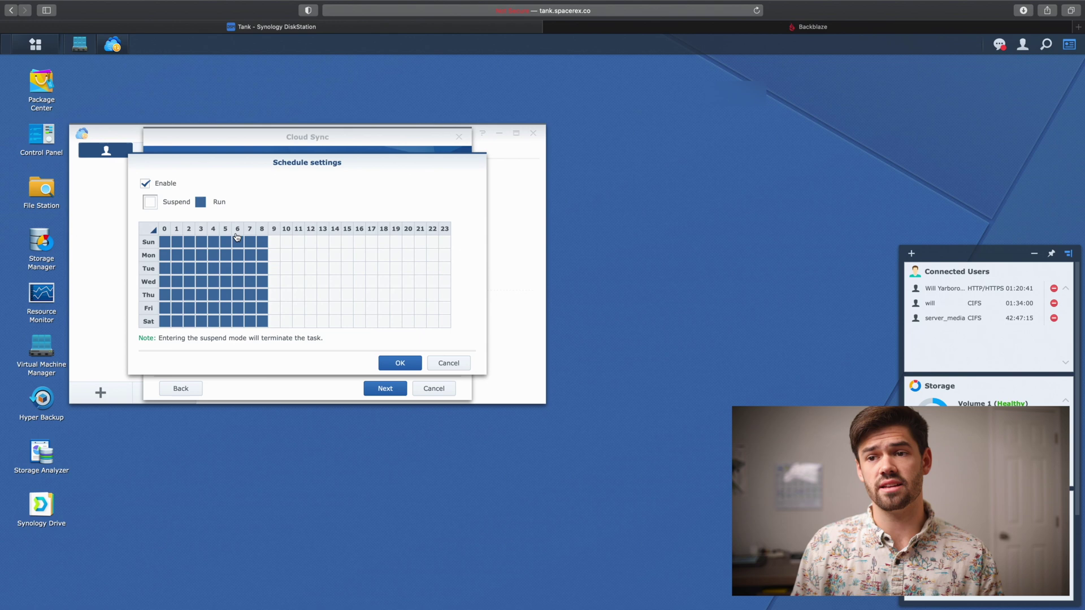
left_click(145, 184)
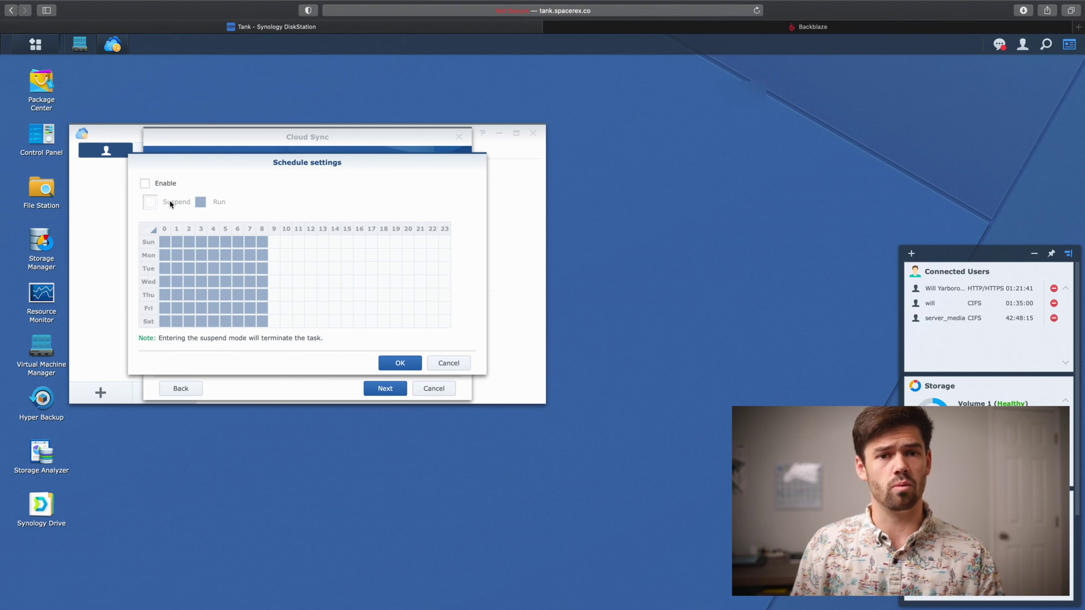
left_click(406, 361)
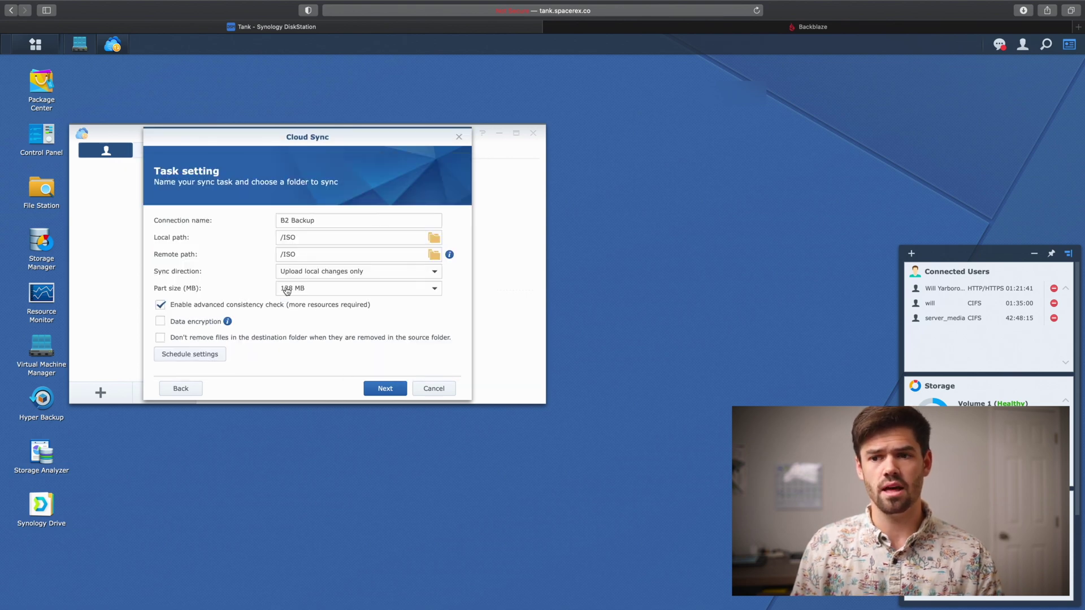
Review the synced folders, then apply to create the B2 Backup task and acknowledge success.
left_click(375, 391)
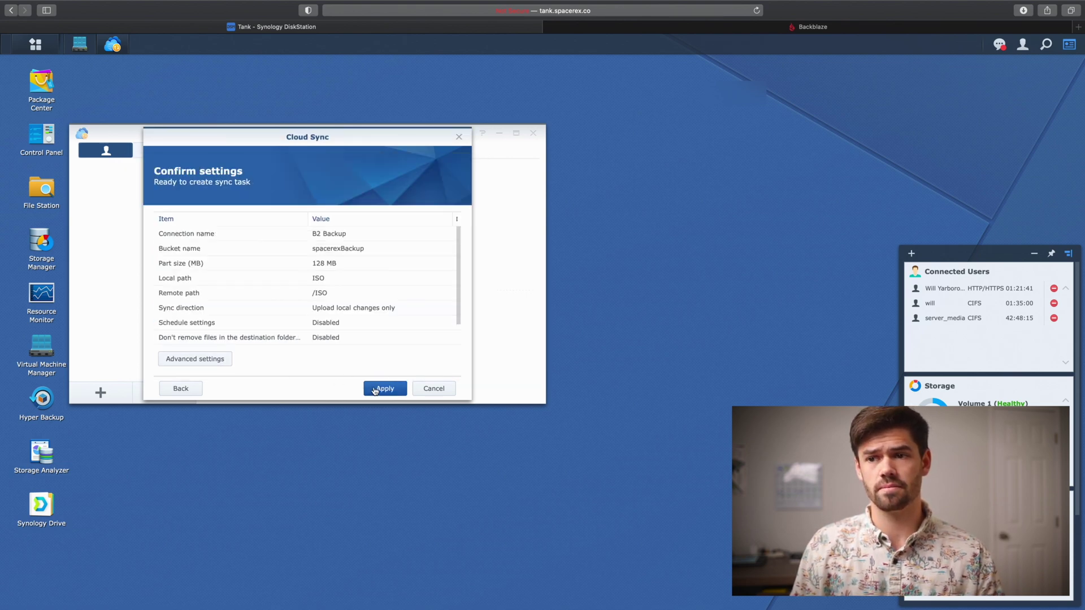
left_click(225, 360)
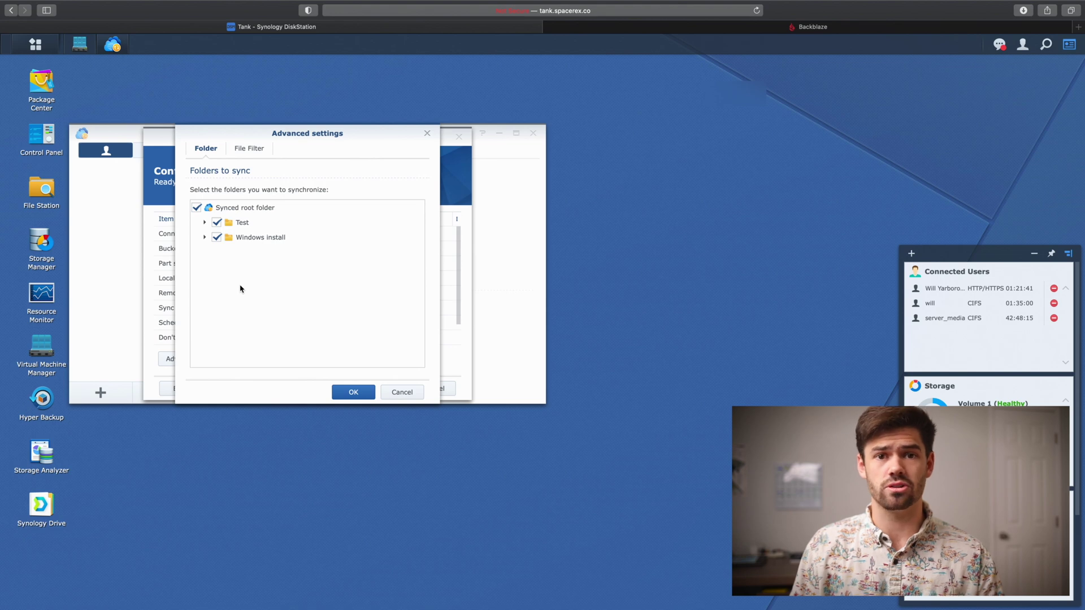
left_click(414, 392)
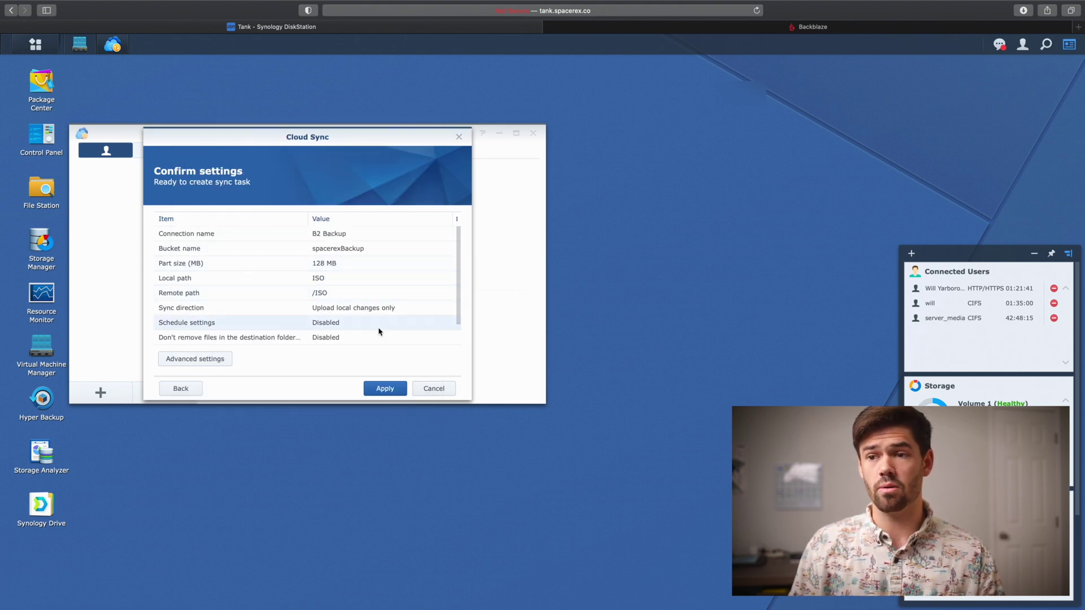
left_click(387, 389)
left_click(310, 275)
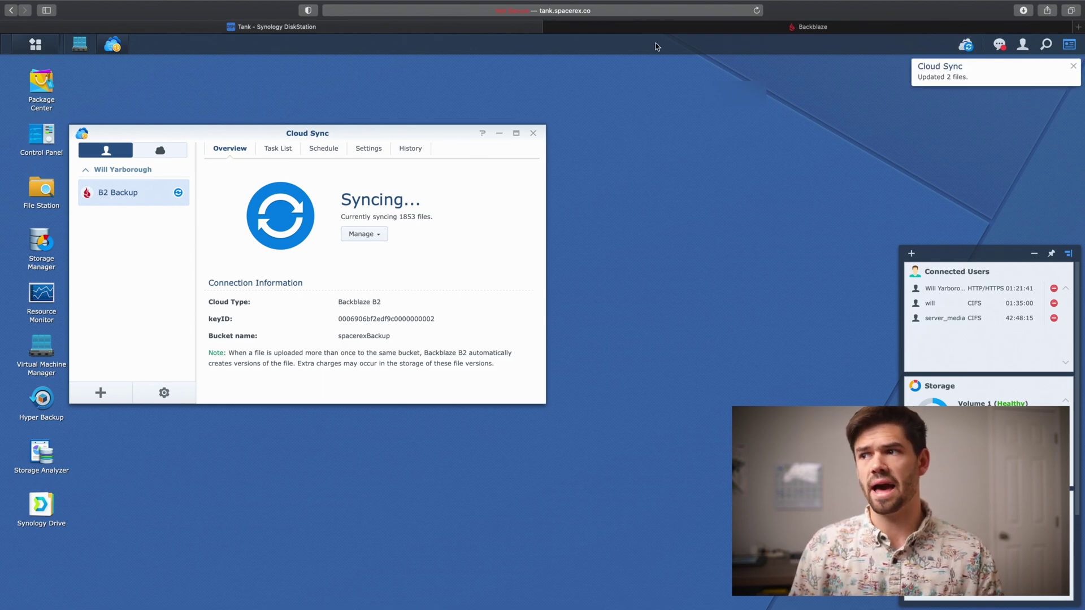
In Backblaze's file browser, open the ISO folder inside the spacerexBackup bucket.
left_click(657, 27)
scroll(542, 192, "up", 5)
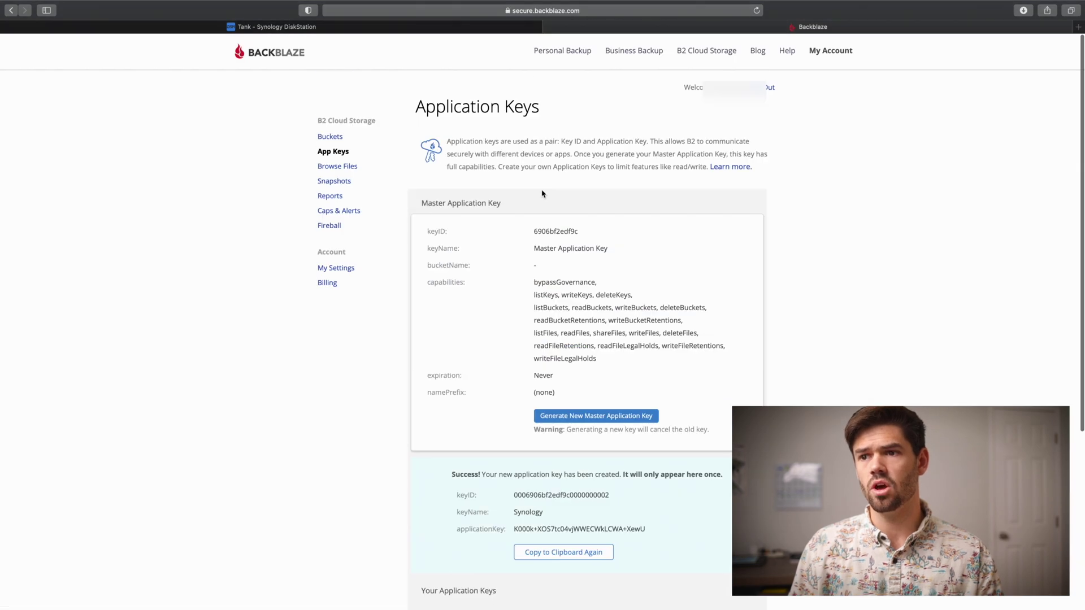
left_click(337, 167)
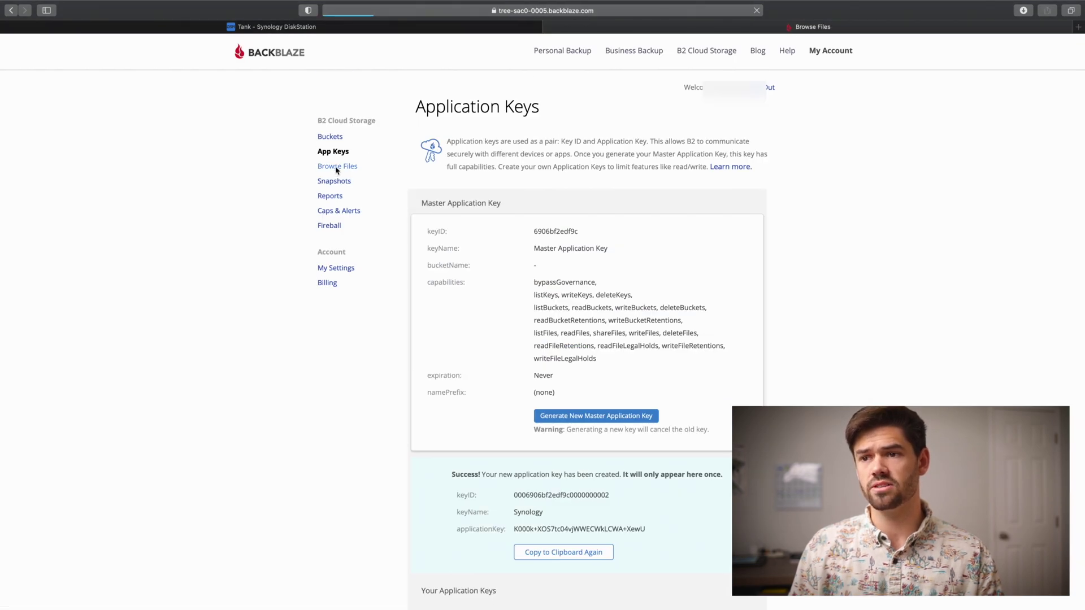
left_click(443, 237)
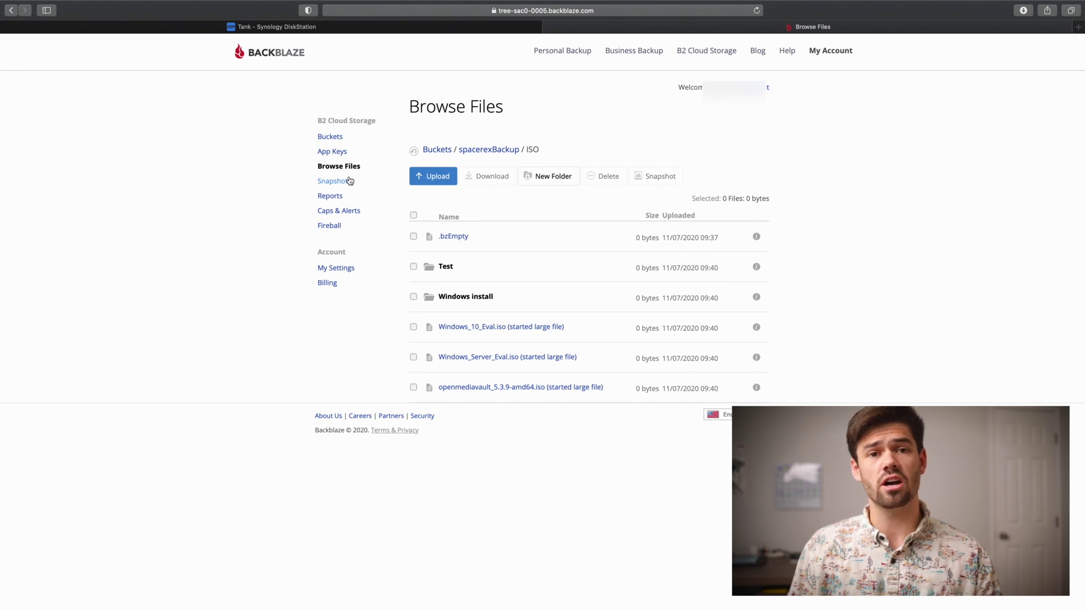
left_click(333, 181)
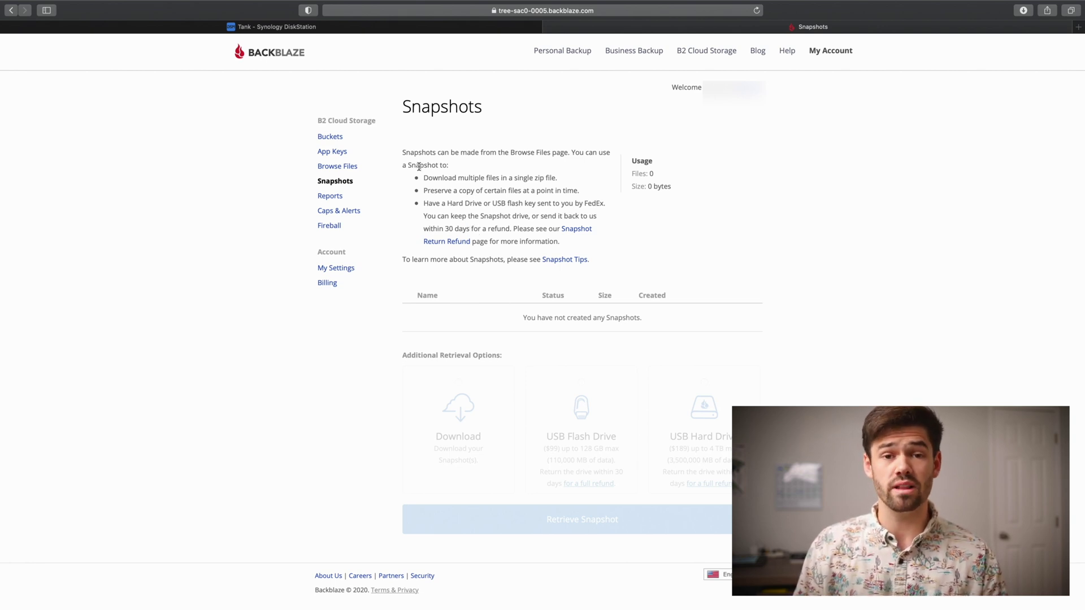
Highlight the FedEx drive-shipping bullet on the Snapshots page, then clear the highlight.
left_click_drag(428, 203, 576, 217)
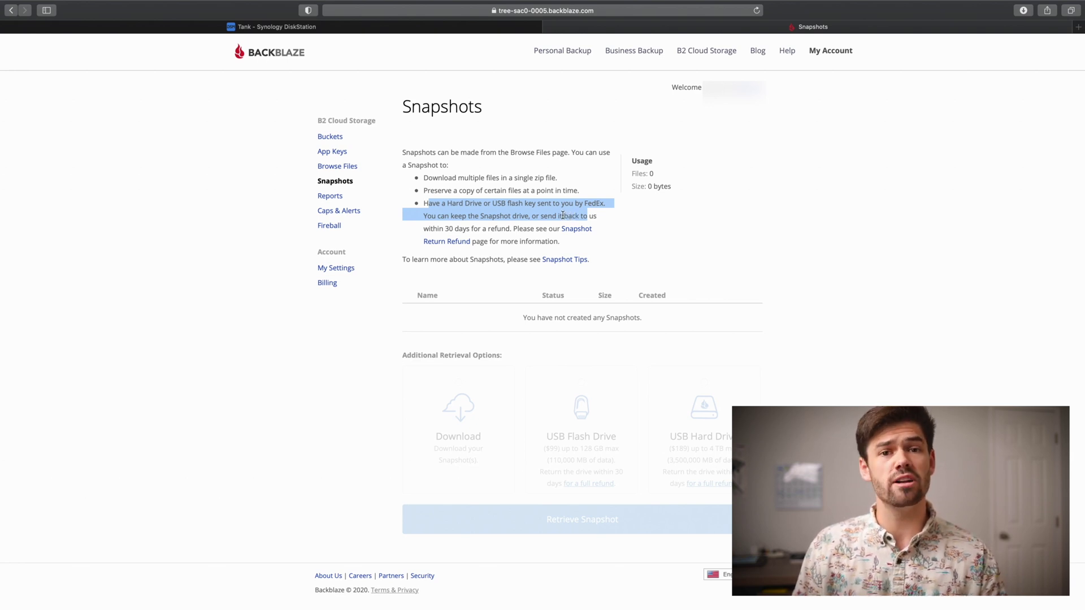
left_click(551, 213)
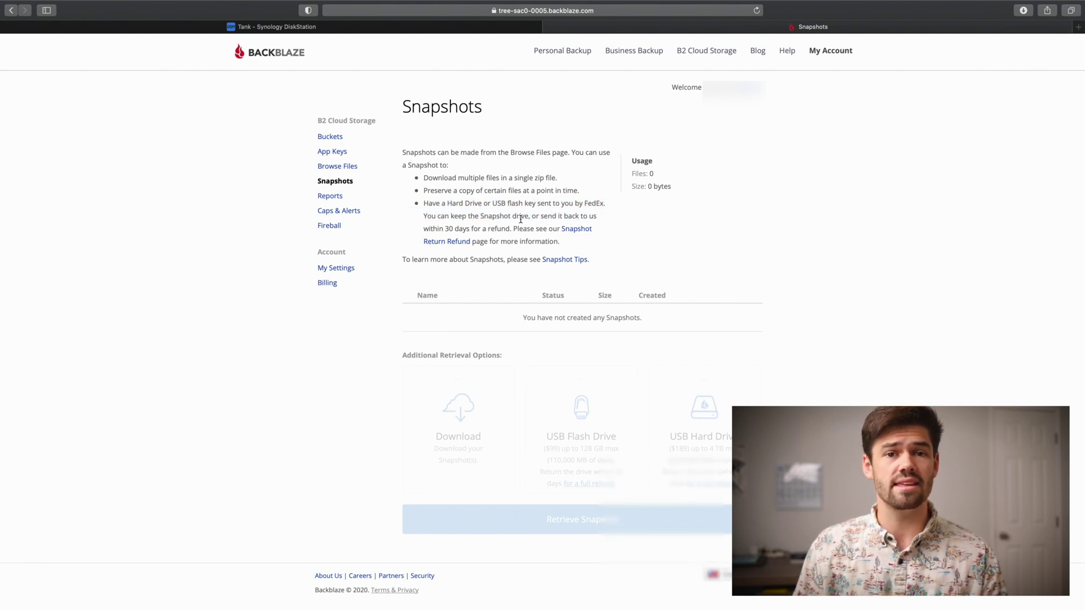
Check the daily storage and bandwidth caps on Caps & Alerts, then view the Reports page.
left_click(339, 212)
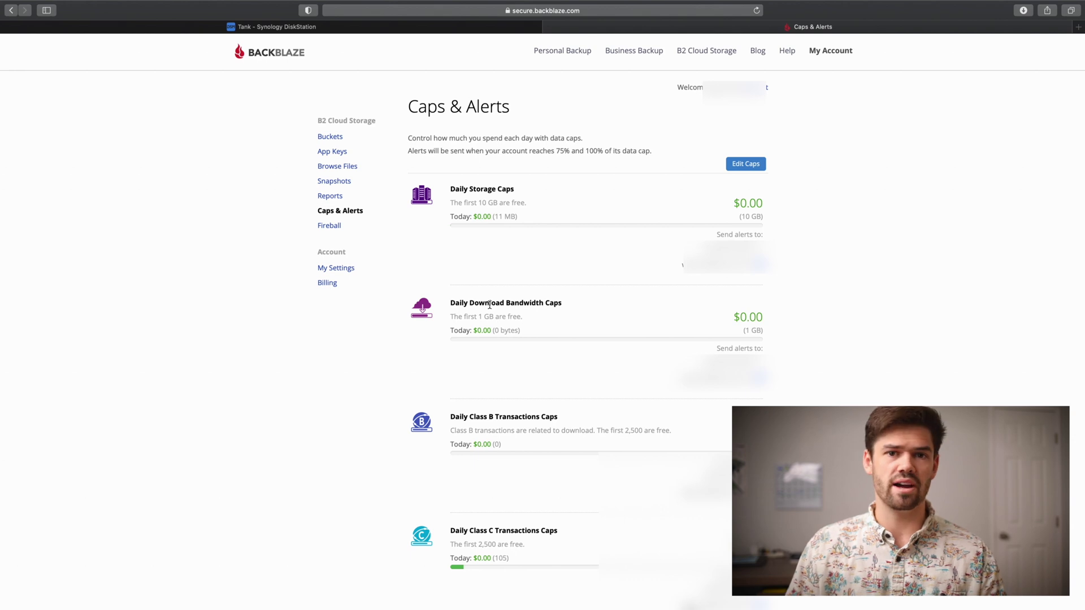
scroll(489, 305, "down", 1)
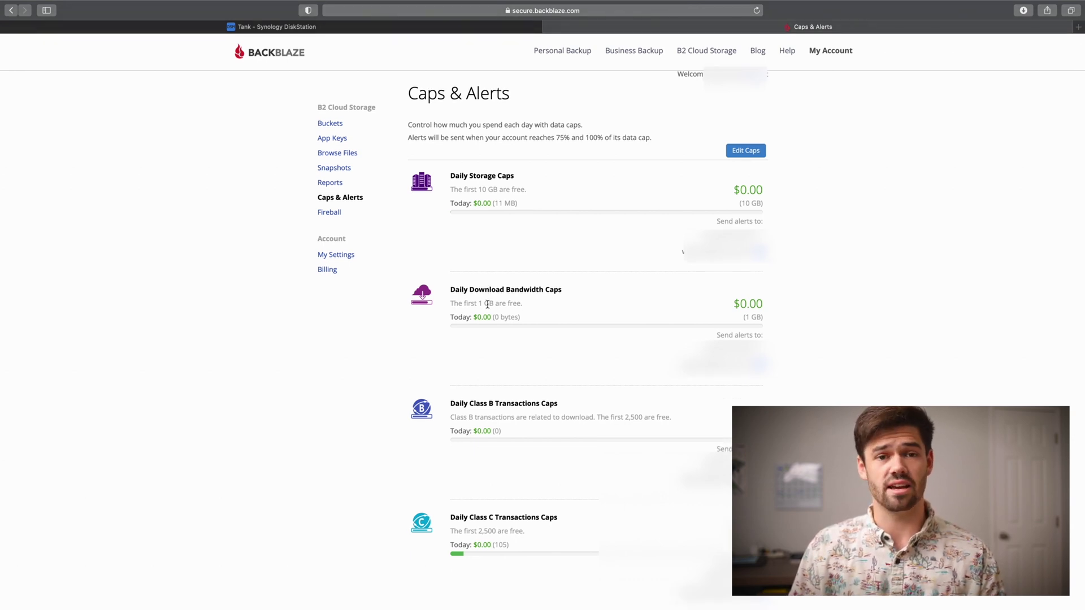
scroll(487, 304, "up", 1)
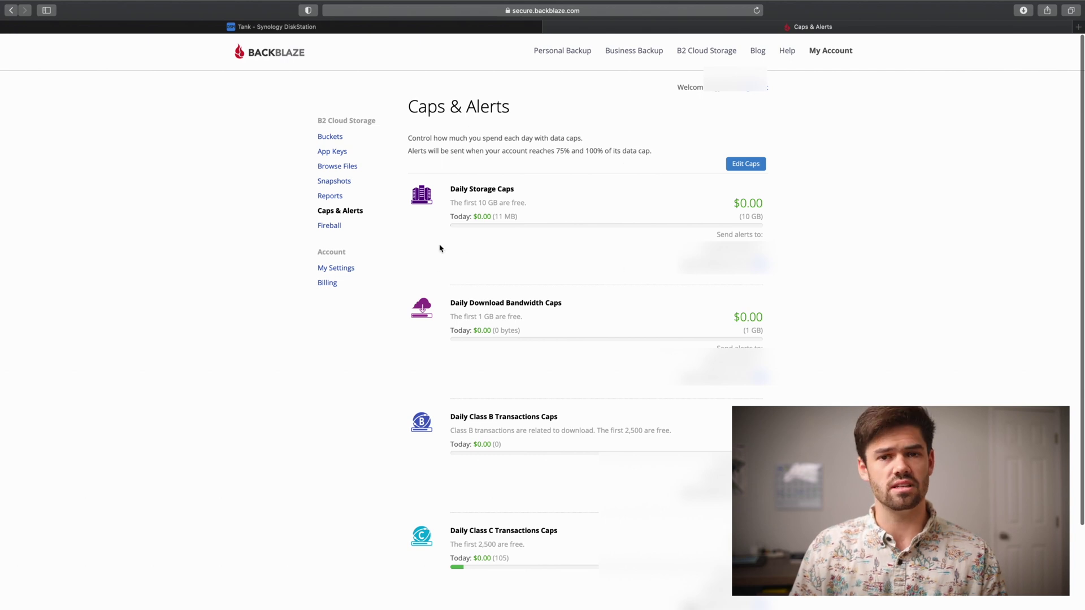
left_click(331, 197)
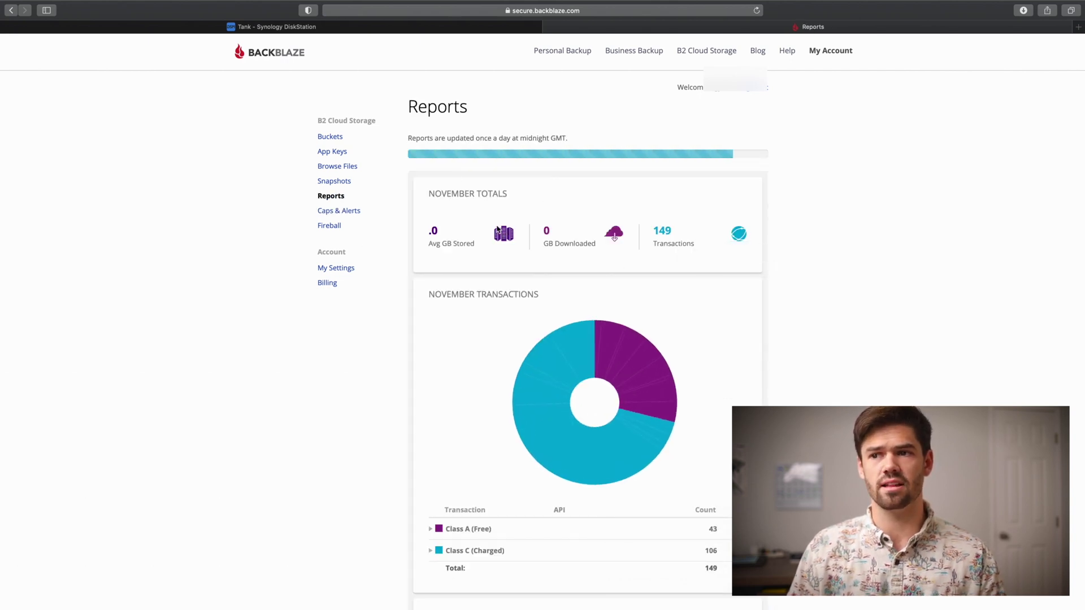
left_click(334, 182)
Go from Buckets through Browse Files into spacerexBackup's ISO folder.
left_click(330, 136)
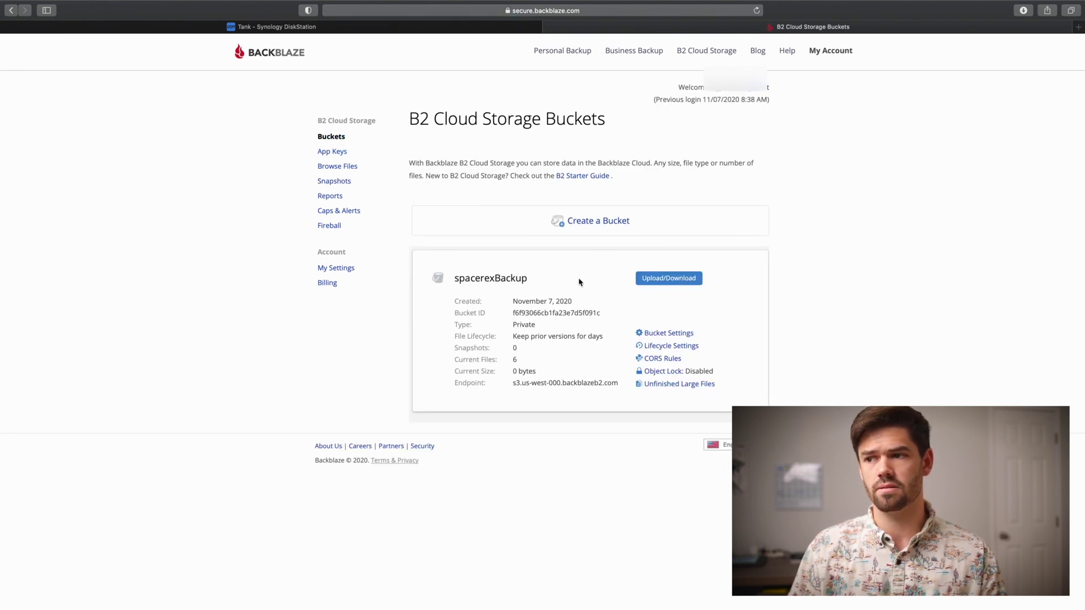
left_click(337, 165)
left_click(460, 190)
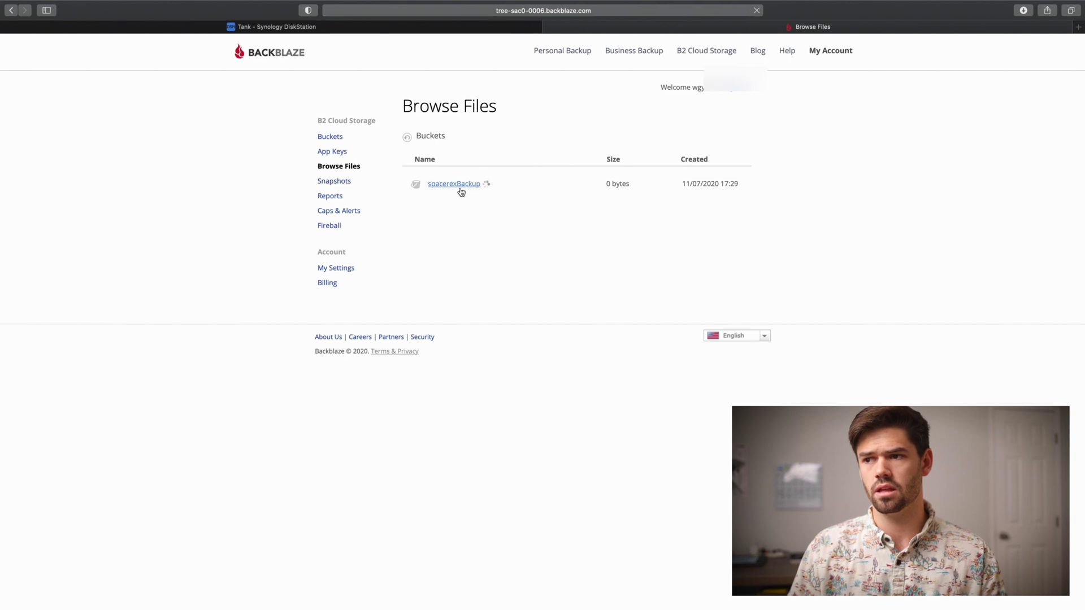
left_click(446, 236)
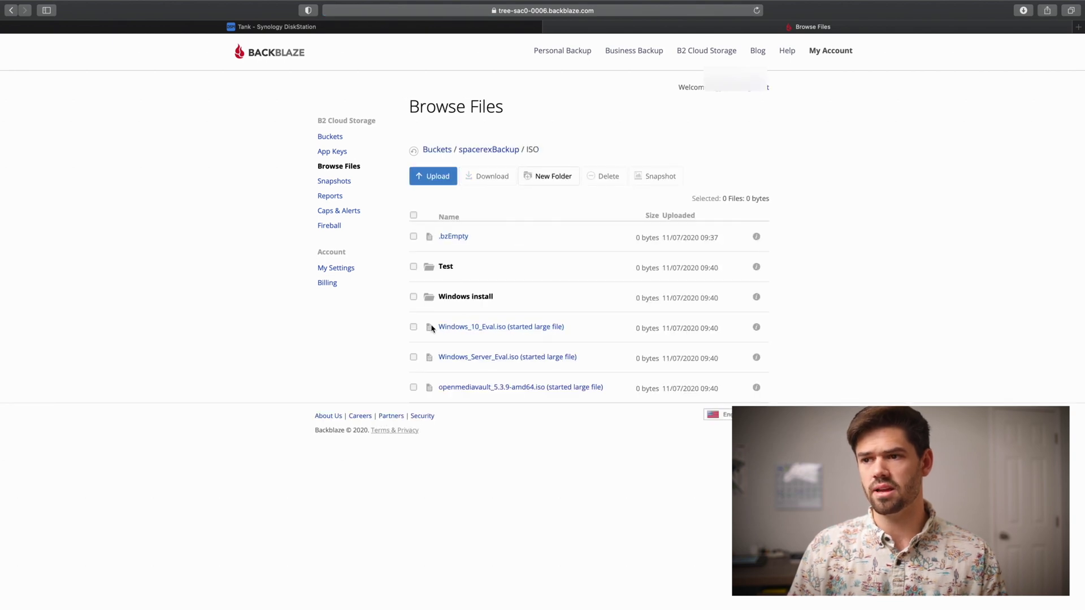
Leave Windows_10_Eval.iso selected with its checkbox ticked.
left_click(413, 326)
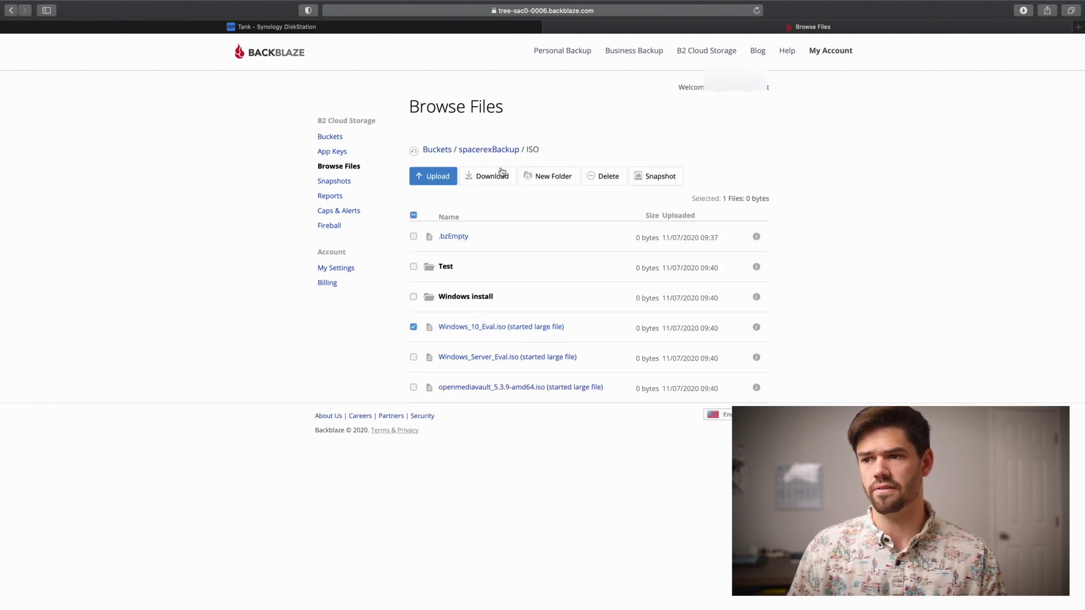
left_click(413, 329)
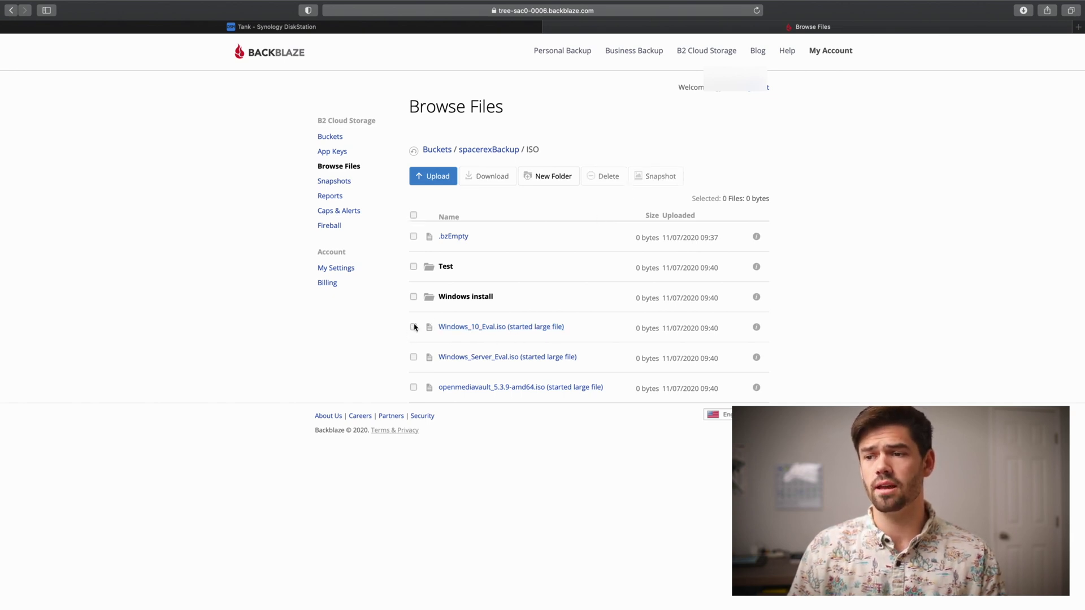
left_click(413, 327)
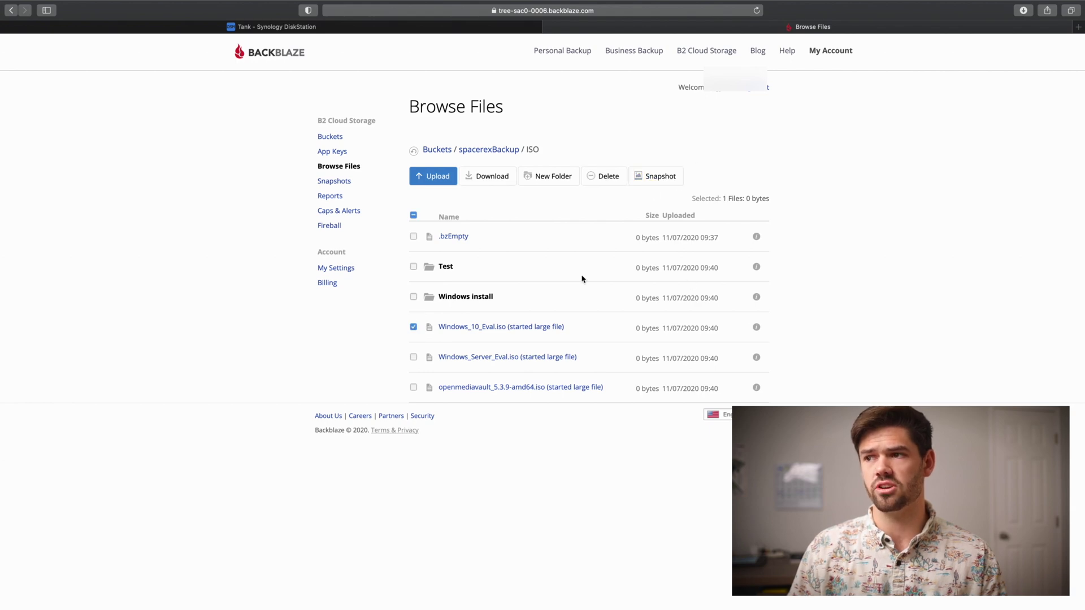